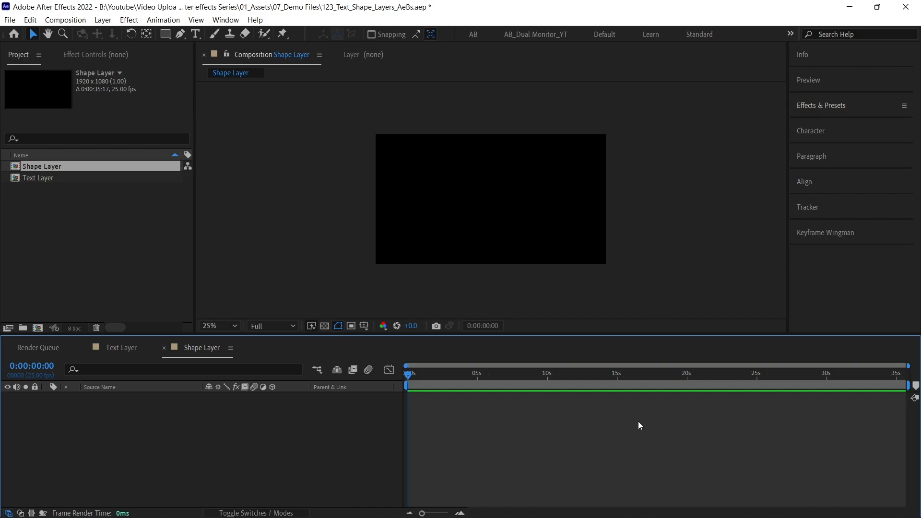
Step: Import the landscape JPG photo into the project and add it as a layer to the Shape Layer composition
{"action": "left_click_drag", "start_coordinate": [635, 223], "coordinate": [168, 244]}
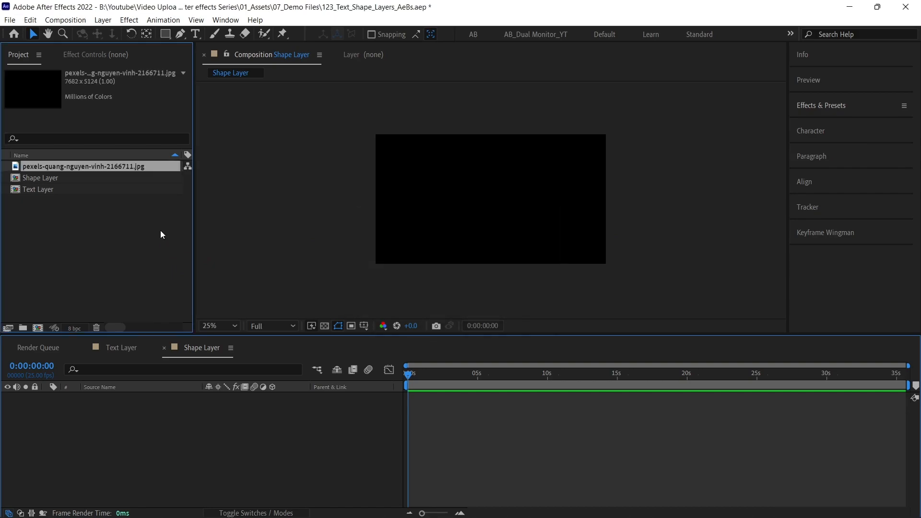
{"action": "left_click_drag", "start_coordinate": [130, 167], "coordinate": [166, 419]}
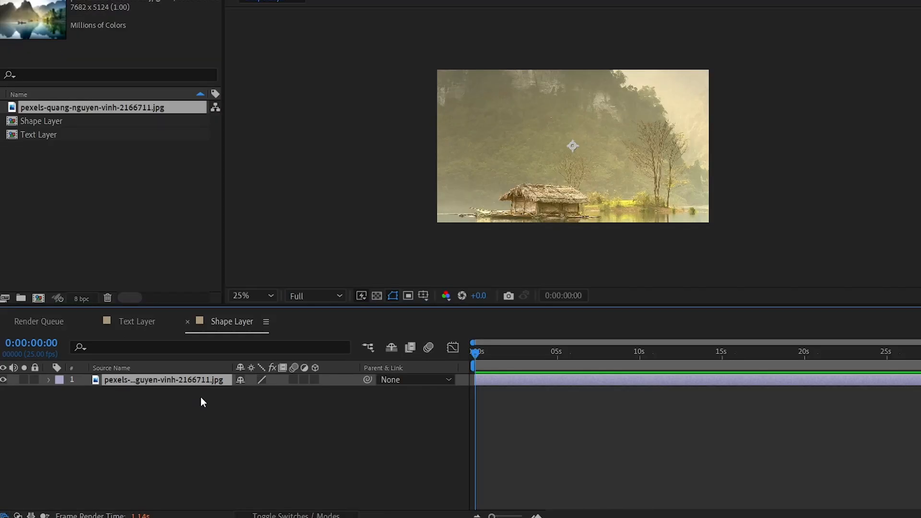
Step: Scale the photo layer down to 29% so the whole landscape fits the frame, and collapse its properties
{"action": "key", "text": "s"}
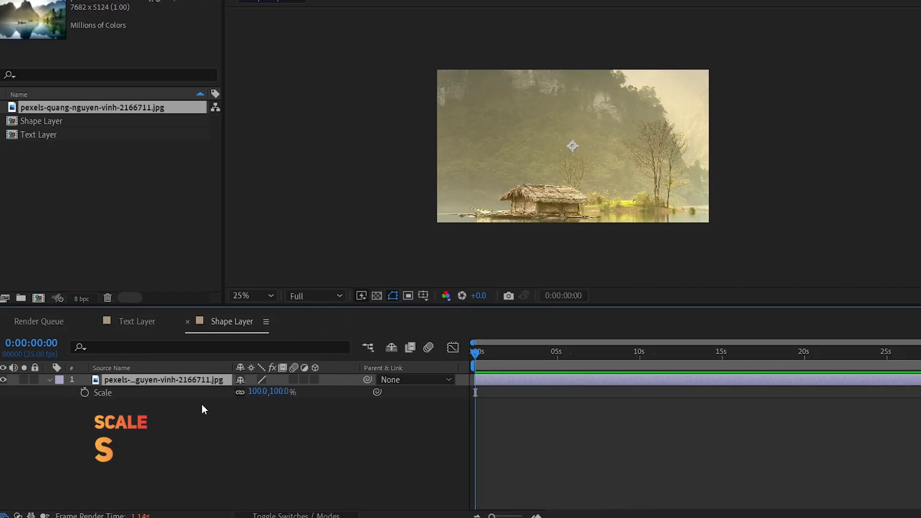
{"action": "left_click_drag", "start_coordinate": [276, 393], "coordinate": [219, 386]}
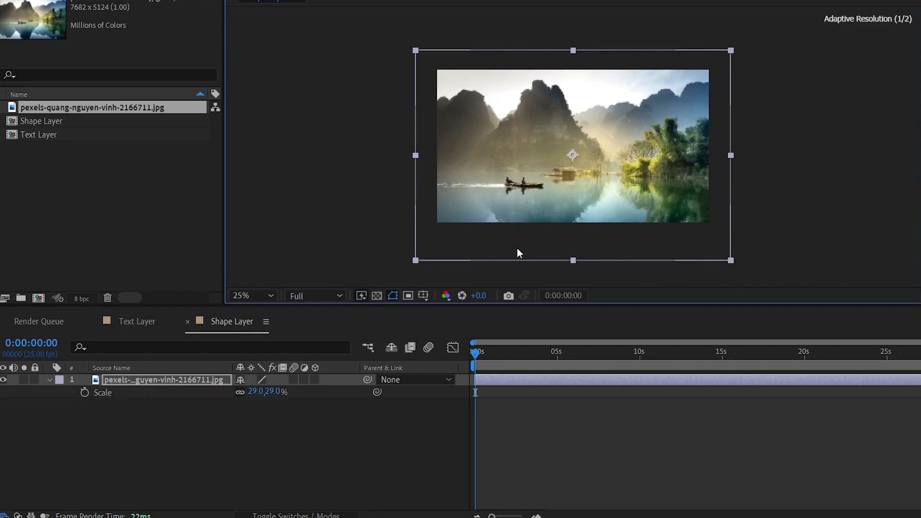
{"action": "left_click", "coordinate": [382, 421]}
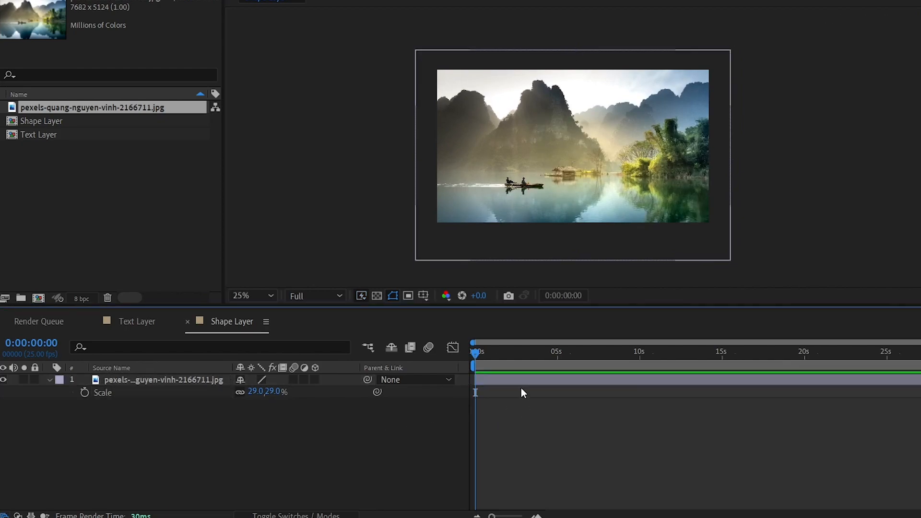
{"action": "left_click", "coordinate": [50, 380]}
{"action": "left_click", "coordinate": [137, 380]}
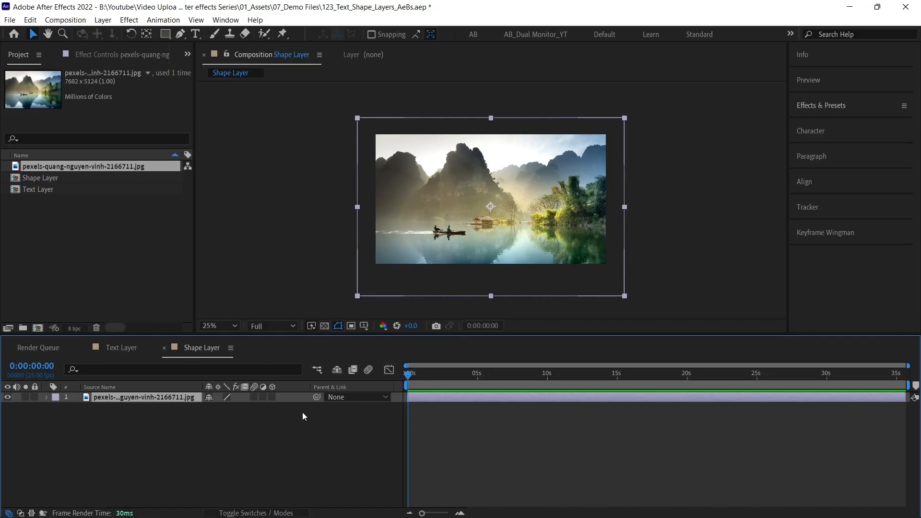
{"action": "left_click", "coordinate": [292, 425]}
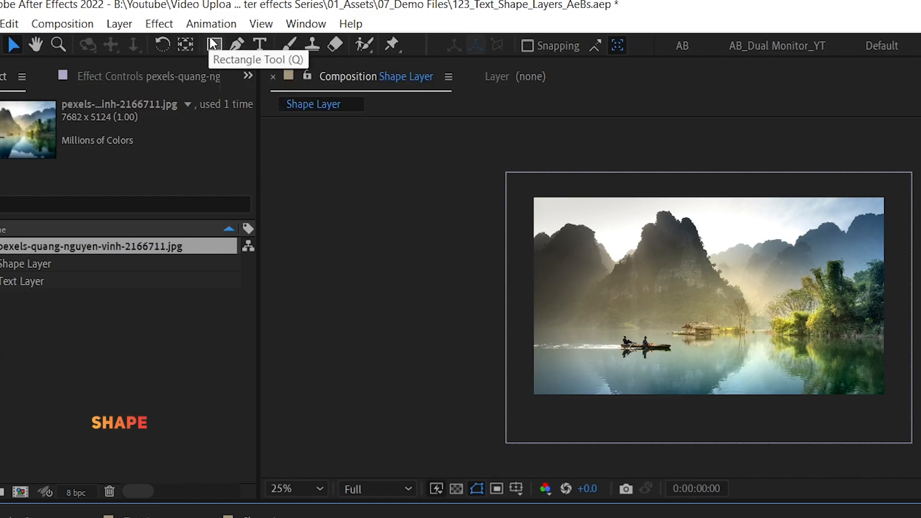
Step: Draw a dark-filled pentagon with a 0 px stroke over the upper part of the photo as a new shape layer, using the Polygon Tool
{"action": "left_click", "coordinate": [165, 33]}
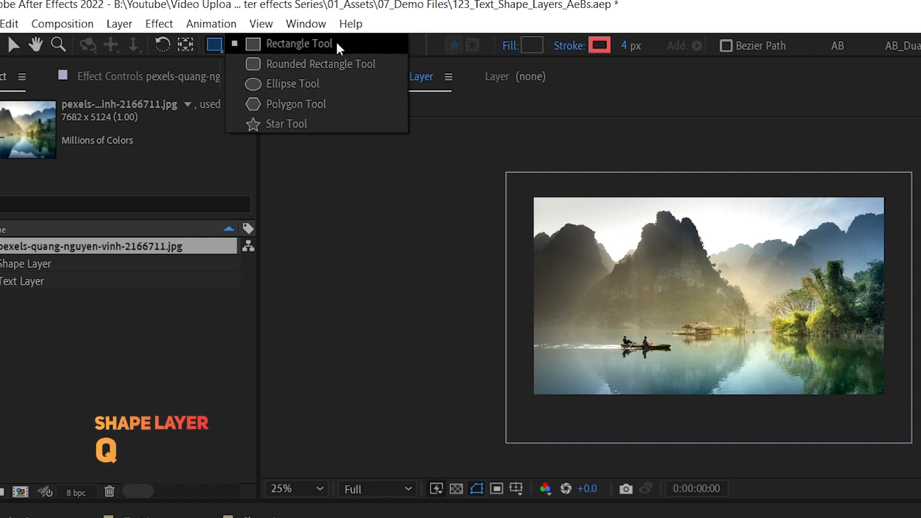
{"action": "left_click", "coordinate": [310, 105]}
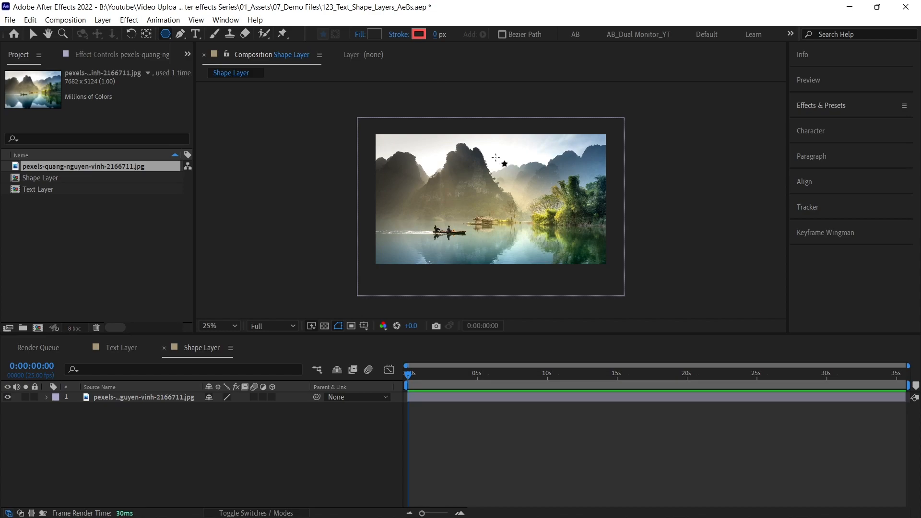
{"action": "left_click_drag", "start_coordinate": [474, 106], "coordinate": [527, 210]}
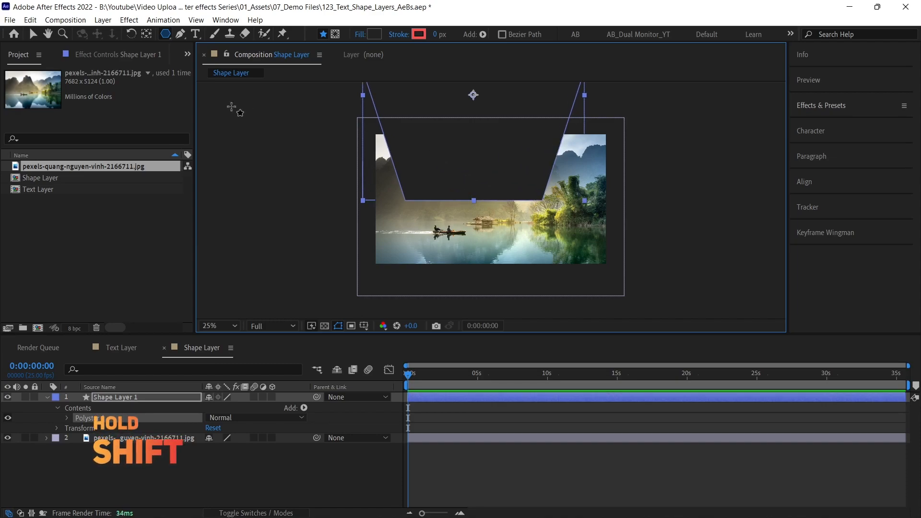
Step: Move the pentagon down and to the right to cover the right part of the photo, and collapse its layer
{"action": "left_click", "coordinate": [33, 34]}
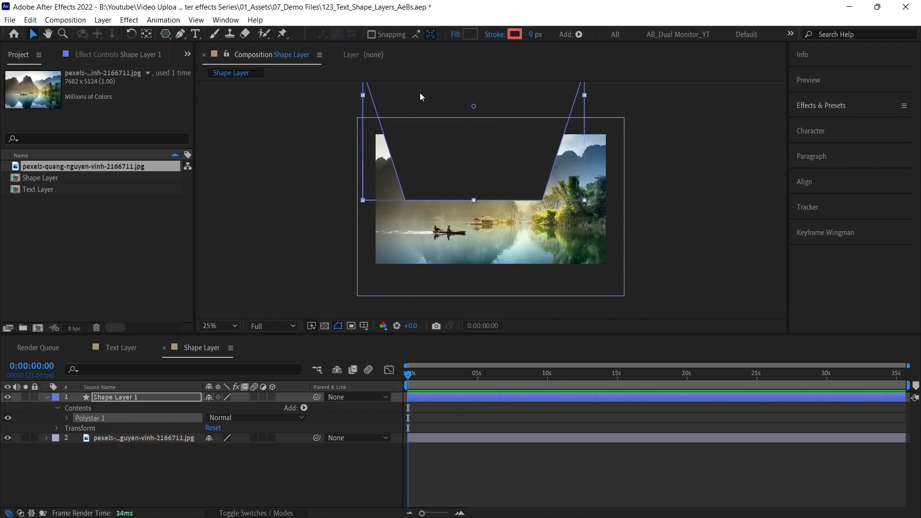
{"action": "left_click_drag", "start_coordinate": [426, 121], "coordinate": [473, 187]}
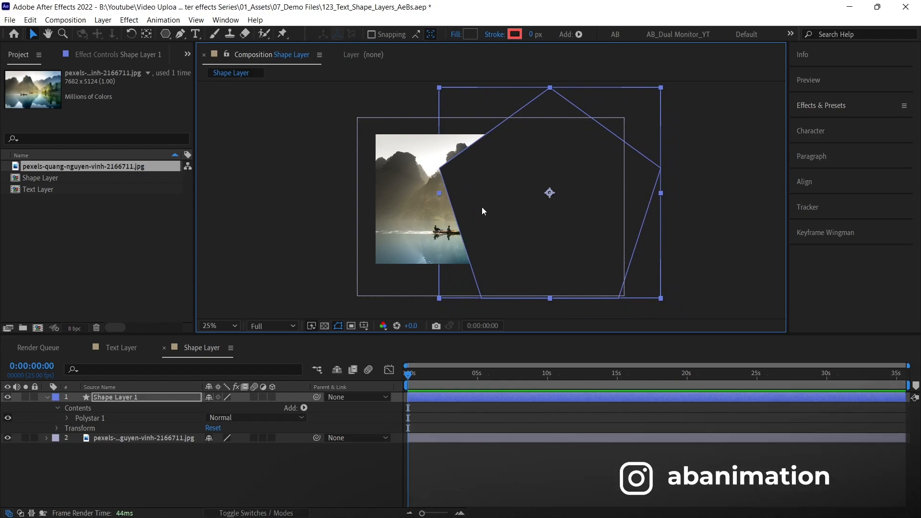
{"action": "left_click", "coordinate": [434, 404]}
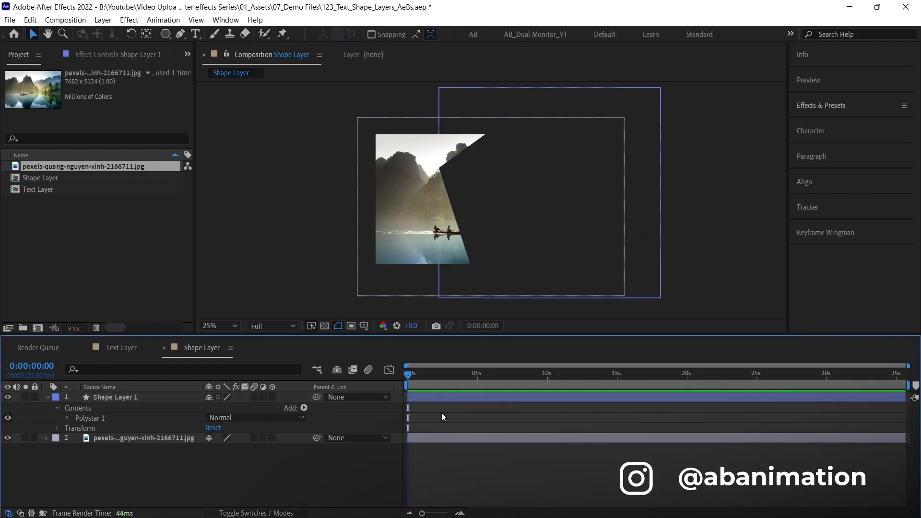
{"action": "key", "text": "s"}
{"action": "key", "text": "s"}
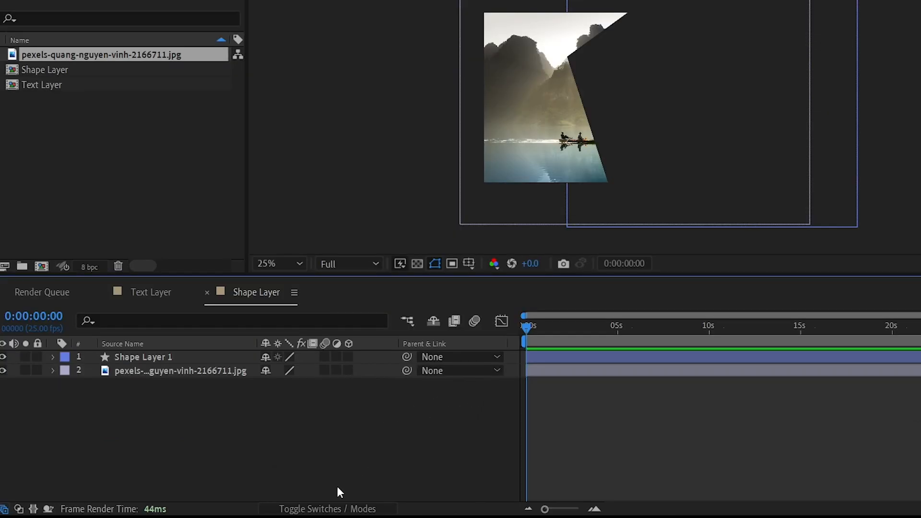
Step: Show the blending mode and track matte columns, and set the photo layer's track matte to Alpha Matte "Shape Layer 1"
{"action": "left_click", "coordinate": [323, 504]}
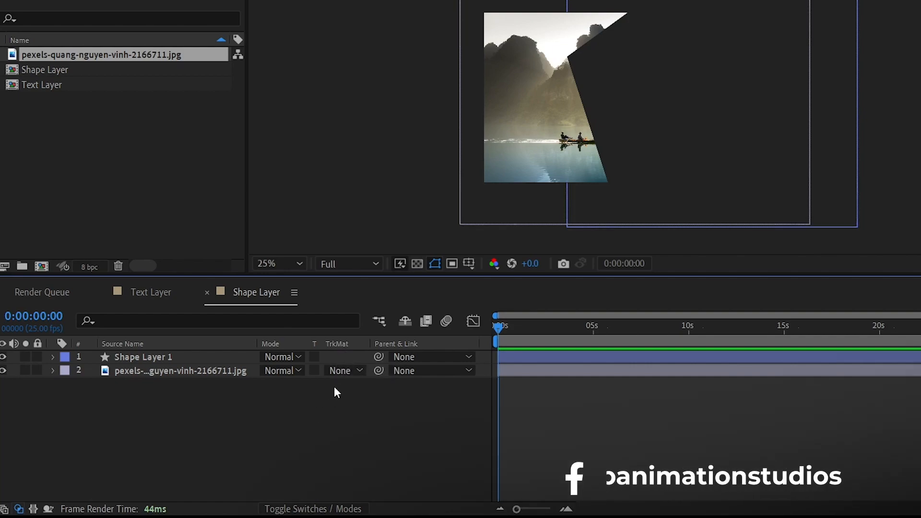
{"action": "left_click", "coordinate": [197, 371]}
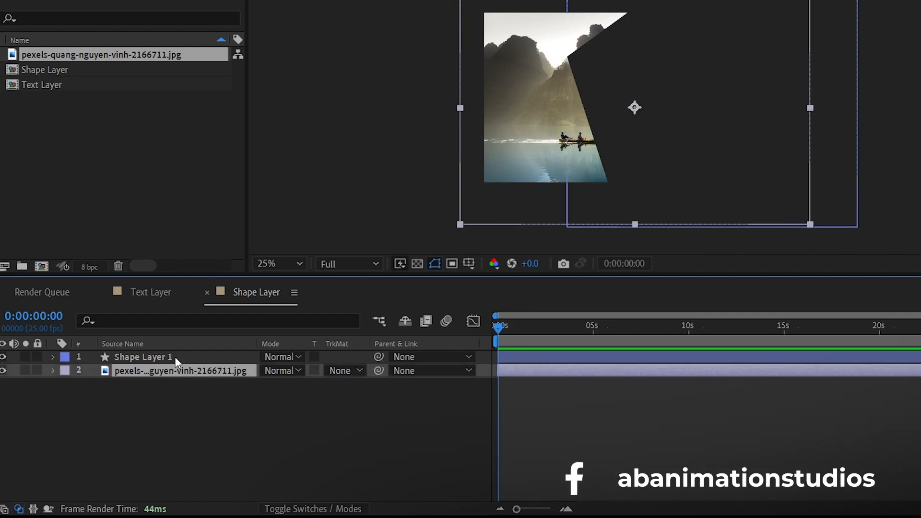
{"action": "left_click", "coordinate": [201, 358]}
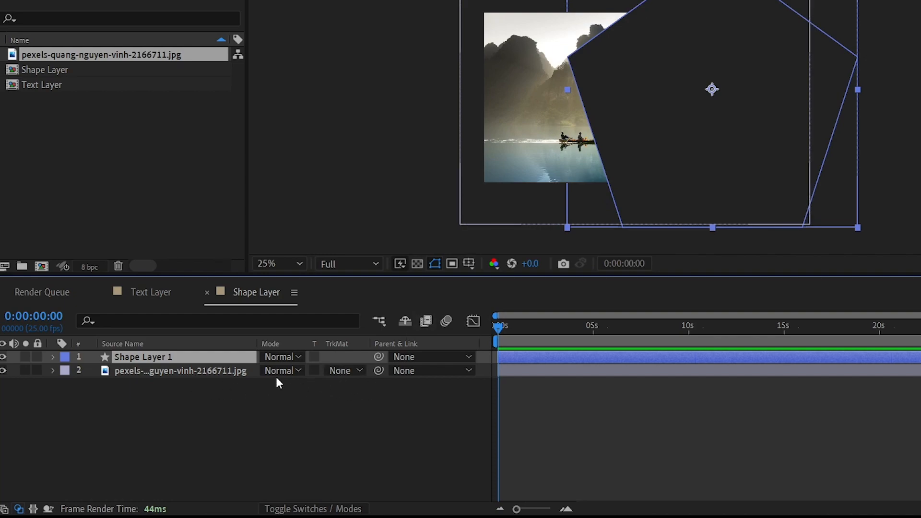
{"action": "left_click", "coordinate": [212, 375]}
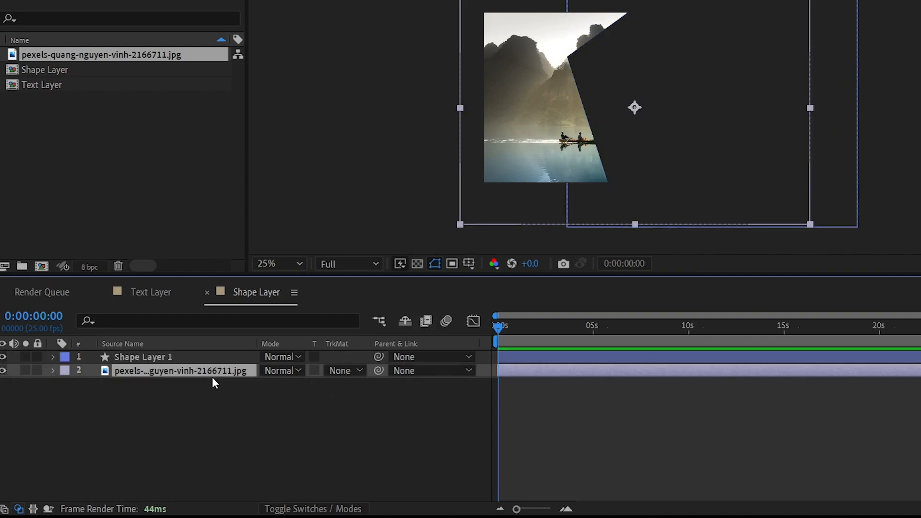
{"action": "left_click", "coordinate": [350, 376]}
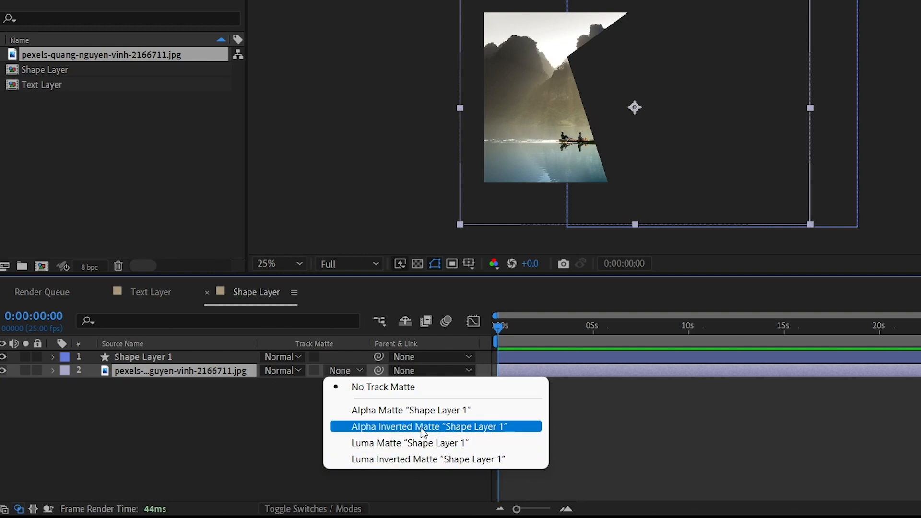
{"action": "left_click", "coordinate": [390, 415]}
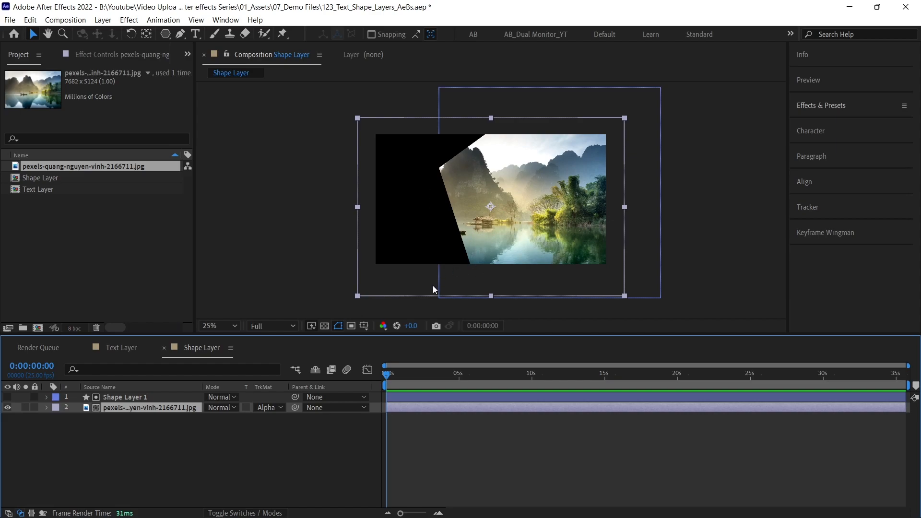
Step: Try Alpha Inverted Matte on the photo layer, and return its track matte to Alpha Matte "Shape Layer 1"
{"action": "left_click", "coordinate": [267, 407]}
{"action": "left_click", "coordinate": [336, 449]}
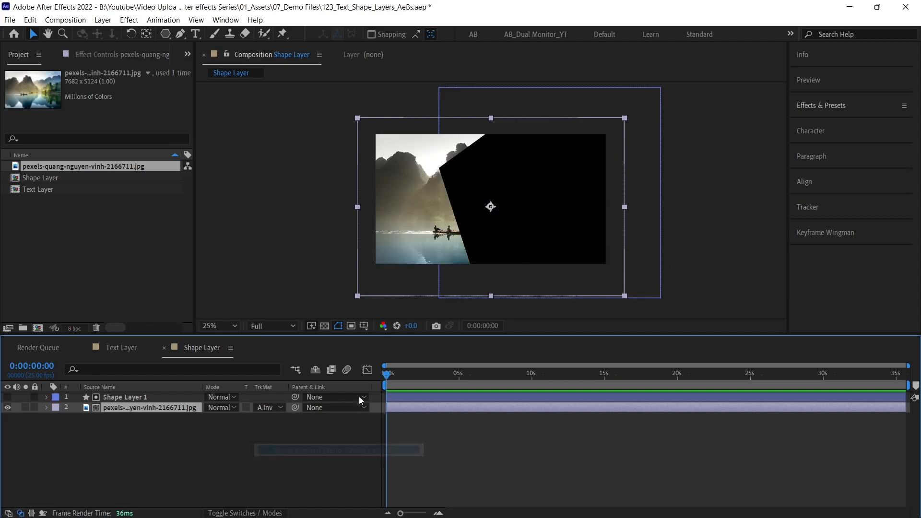
{"action": "left_click", "coordinate": [267, 407]}
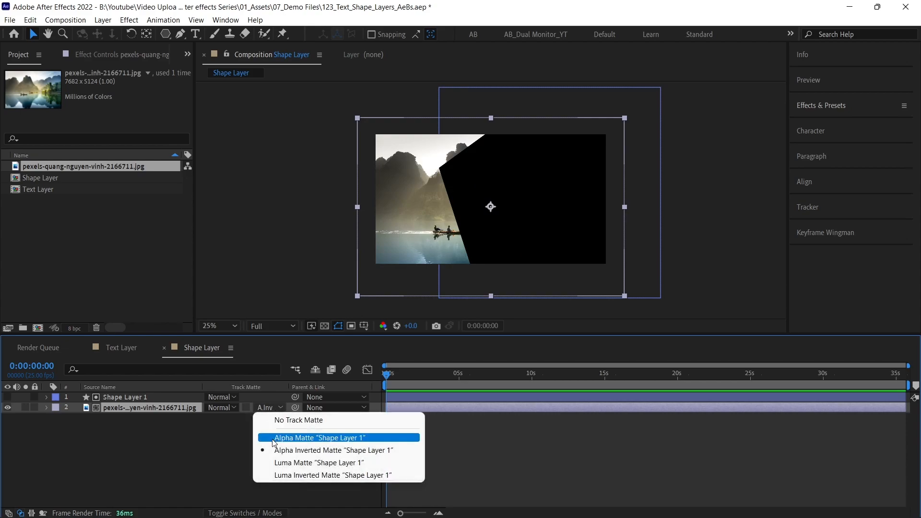
{"action": "left_click", "coordinate": [283, 438]}
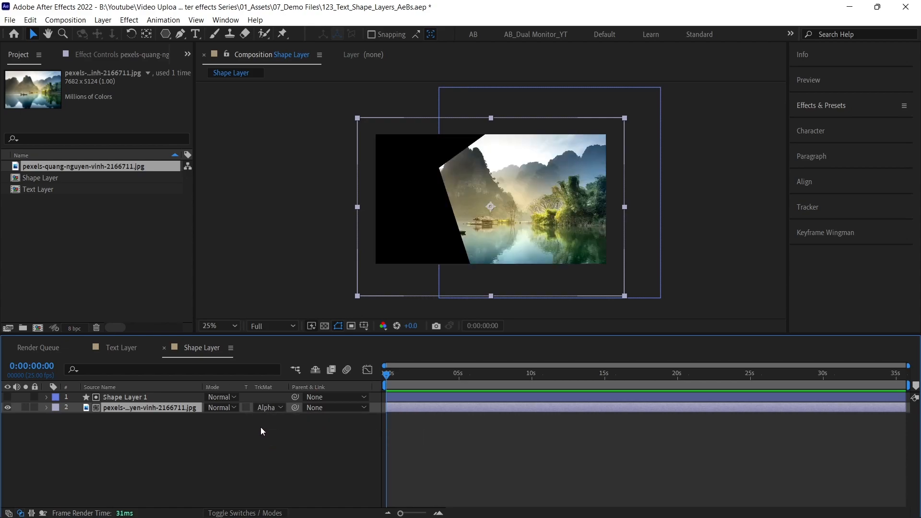
Step: Try moving the photo up and to the right behind the pentagon matte, and undo the move
{"action": "left_click", "coordinate": [261, 427]}
{"action": "left_click", "coordinate": [173, 409]}
{"action": "left_click_drag", "start_coordinate": [493, 208], "coordinate": [538, 194]}
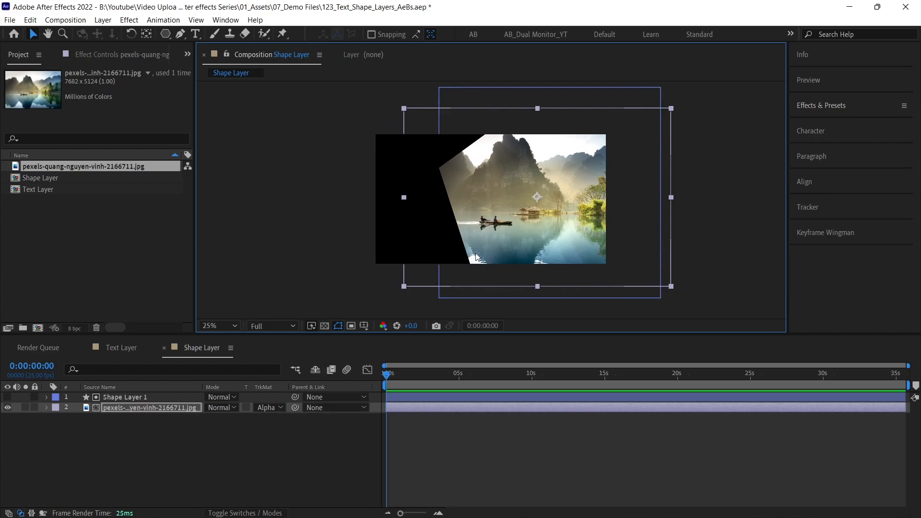
{"action": "key", "text": "ctrl+z"}
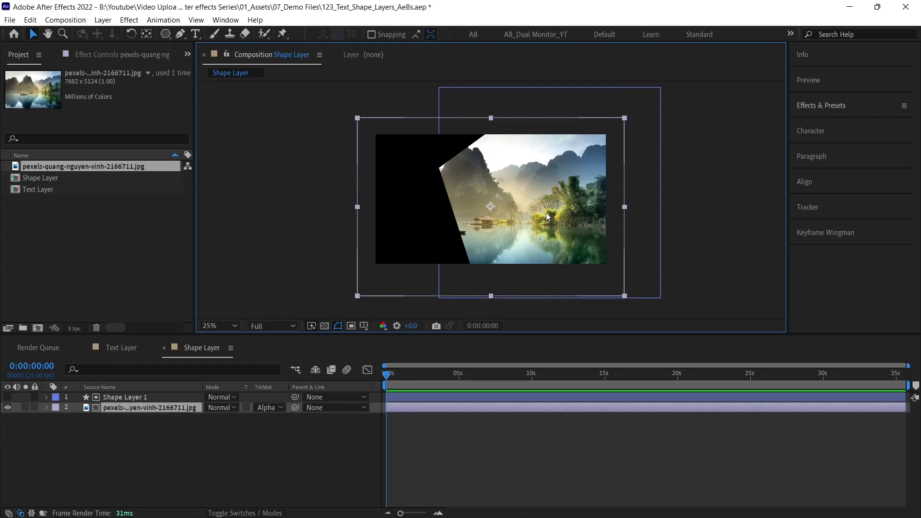
Step: Set the photo layer to No Track Matte and delete Shape Layer 1
{"action": "left_click", "coordinate": [267, 408]}
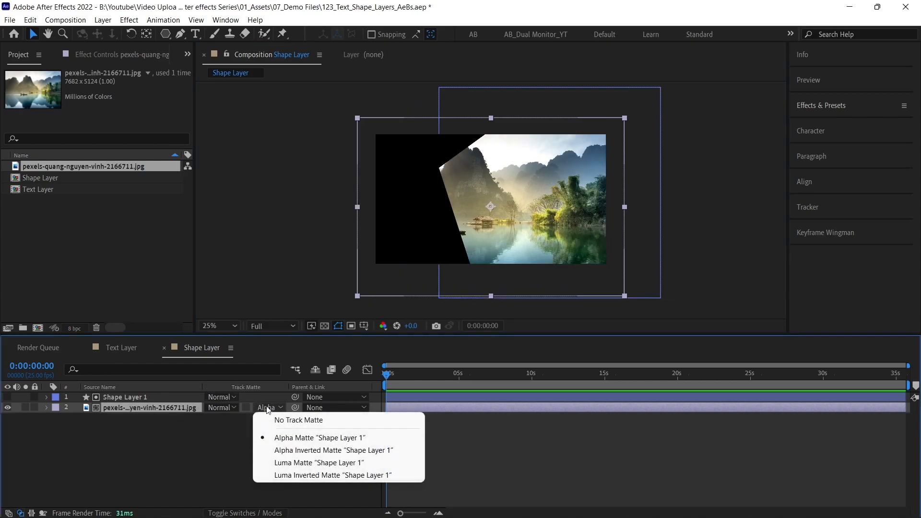
{"action": "left_click", "coordinate": [288, 419]}
{"action": "left_click", "coordinate": [166, 398]}
{"action": "key", "text": "Delete"}
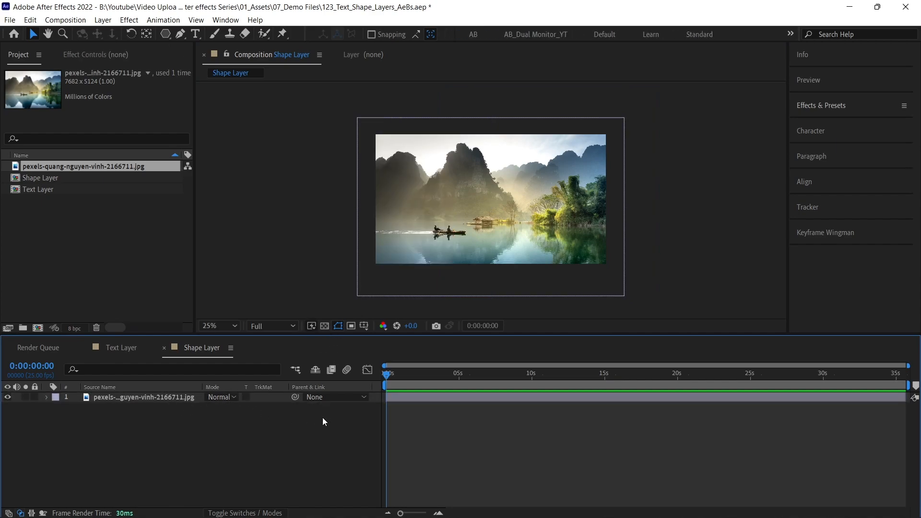
Step: Draw a pentagon mask directly on the photo layer over its upper part with the Polygon Tool
{"action": "left_click", "coordinate": [426, 397]}
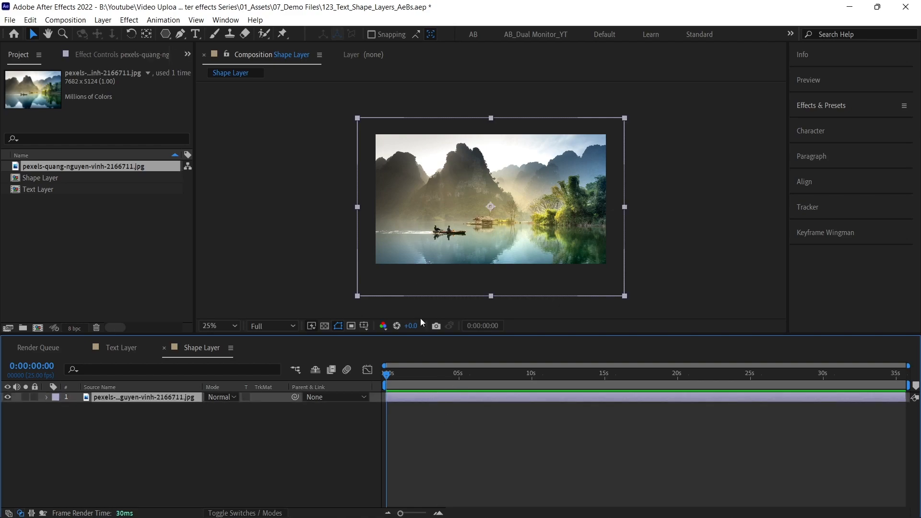
{"action": "left_click", "coordinate": [165, 33]}
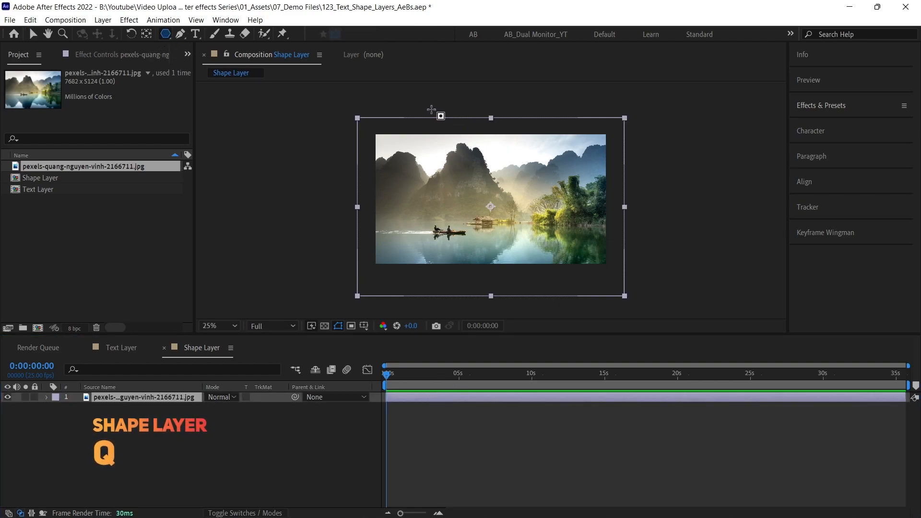
{"action": "left_click_drag", "start_coordinate": [449, 111], "coordinate": [517, 211]}
{"action": "key", "text": "comma"}
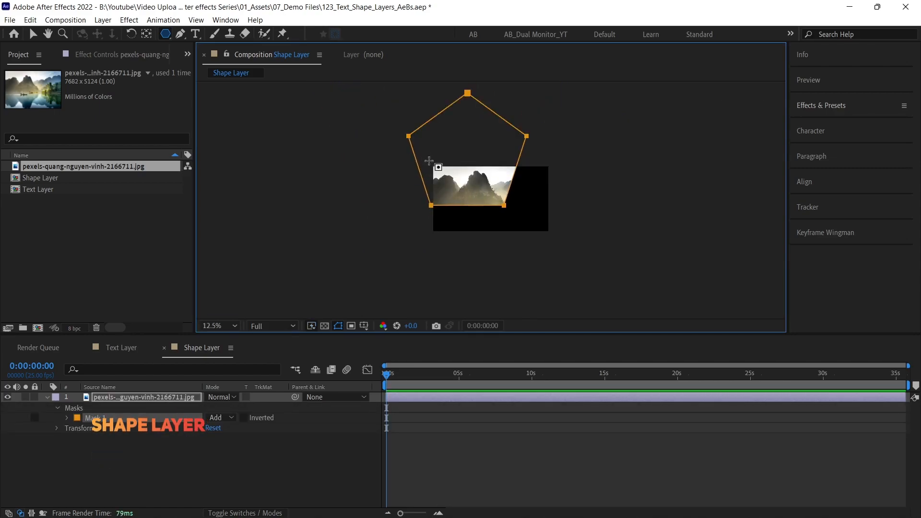
Step: Move the pentagon mask down and to the right to cover the right part of the photo
{"action": "left_click", "coordinate": [33, 34]}
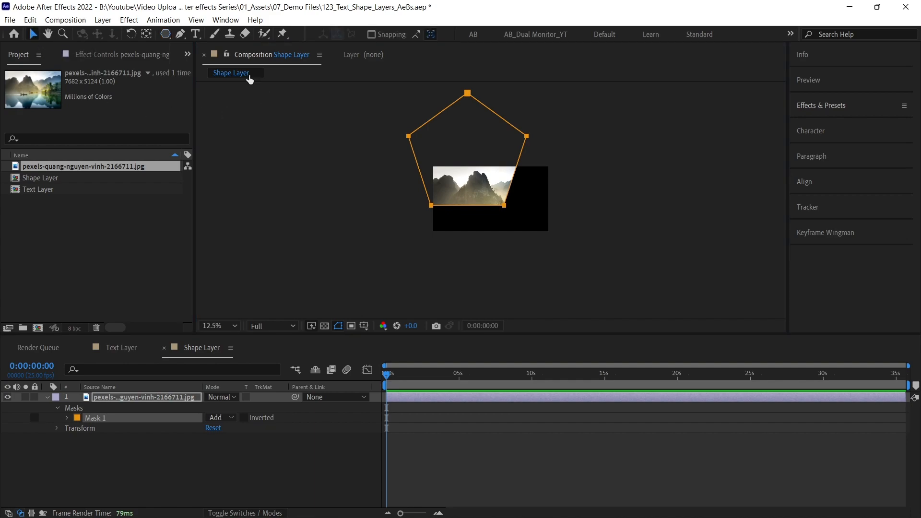
{"action": "left_click_drag", "start_coordinate": [452, 146], "coordinate": [504, 193]}
{"action": "key", "text": "period"}
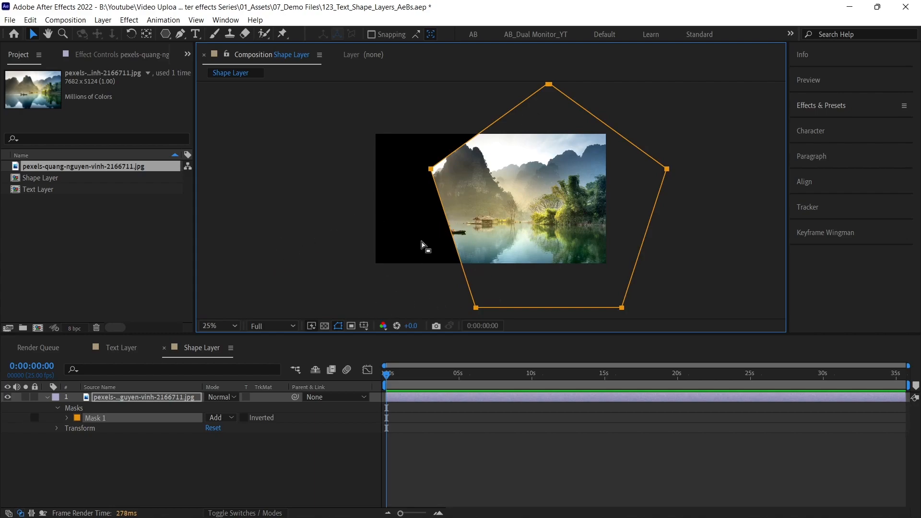
Step: Try moving the masked photo layer together with its mask, and undo the move
{"action": "left_click", "coordinate": [136, 398]}
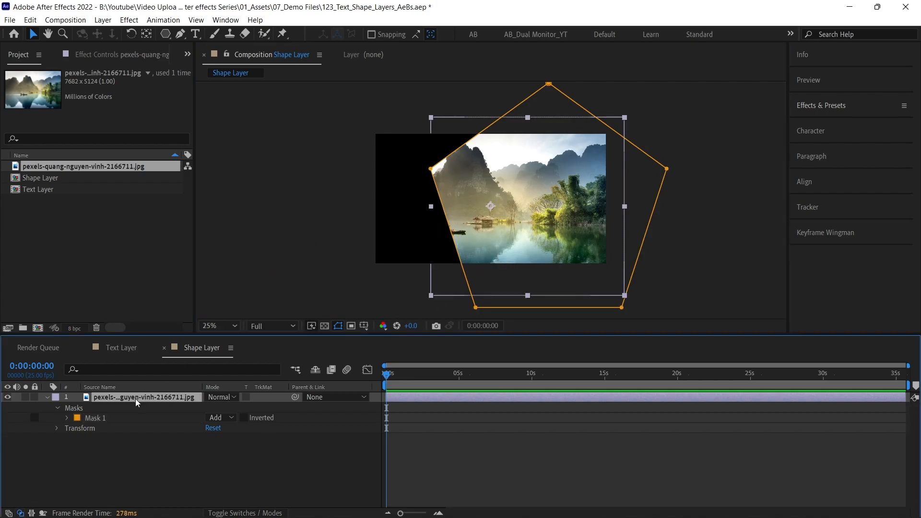
{"action": "left_click_drag", "start_coordinate": [487, 195], "coordinate": [499, 192]}
{"action": "key", "text": "ctrl+z"}
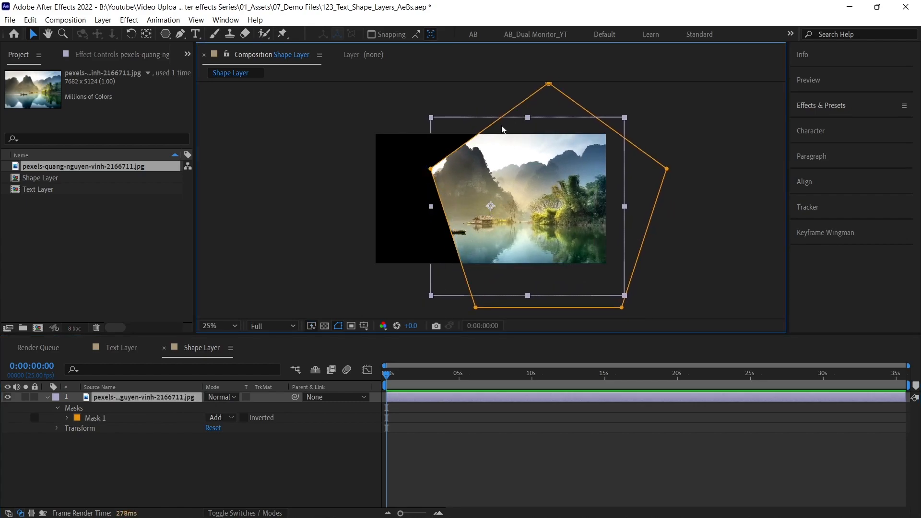
Step: Undo the mask's repositioning and its creation on the photo layer
{"action": "key", "text": "ctrl+z"}
{"action": "key", "text": "ctrl+z"}
{"action": "key", "text": "ctrl+z"}
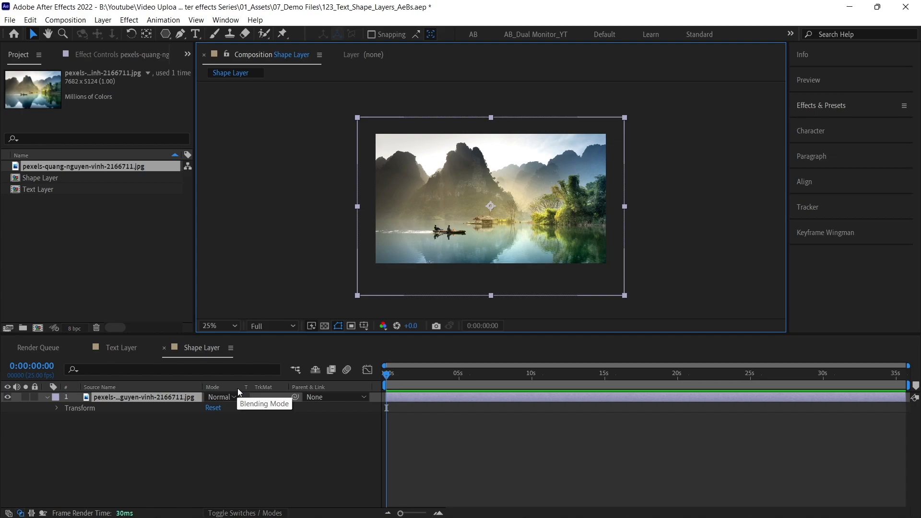
Step: Delete the photo layer and draw a pentagon as a new shape layer near the centre of the empty composition
{"action": "key", "text": "Delete"}
{"action": "left_click", "coordinate": [166, 33]}
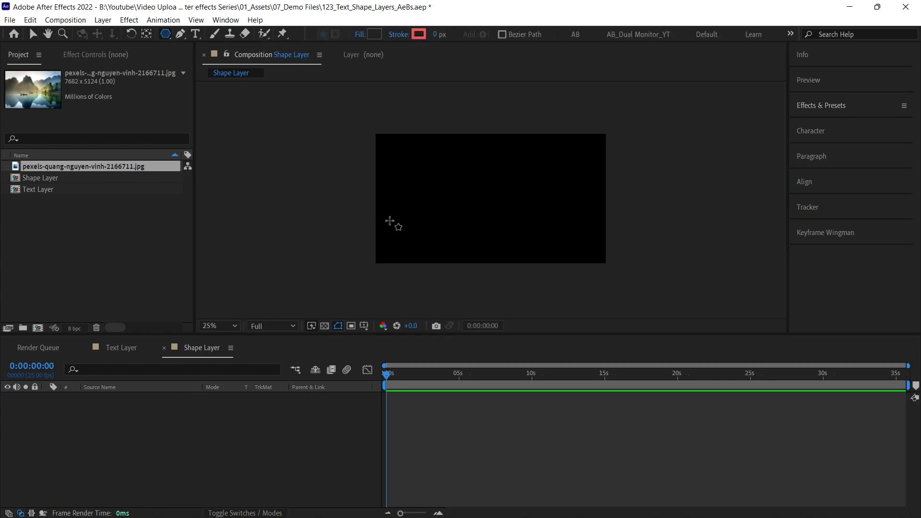
{"action": "left_click_drag", "start_coordinate": [489, 194], "coordinate": [506, 219]}
{"action": "key", "text": "v"}
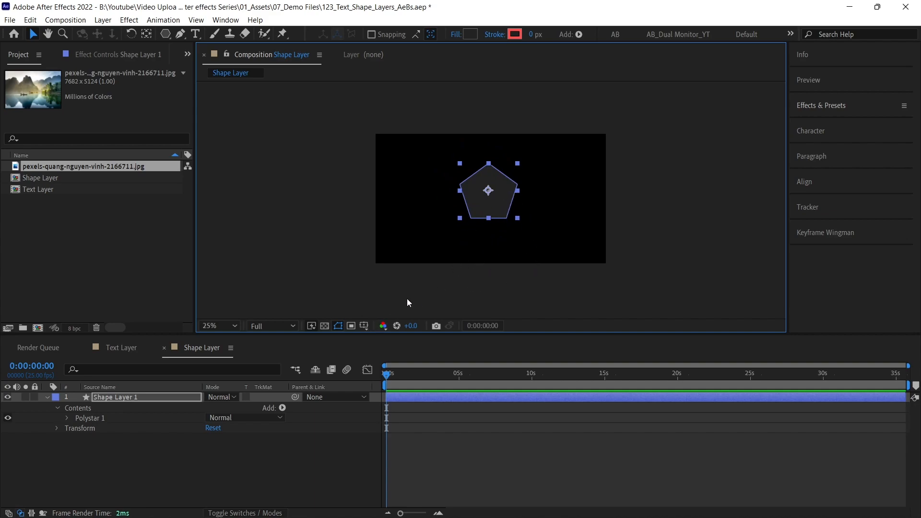
{"action": "scroll", "coordinate": [497, 251], "scroll_direction": "up", "scroll_amount": 2}
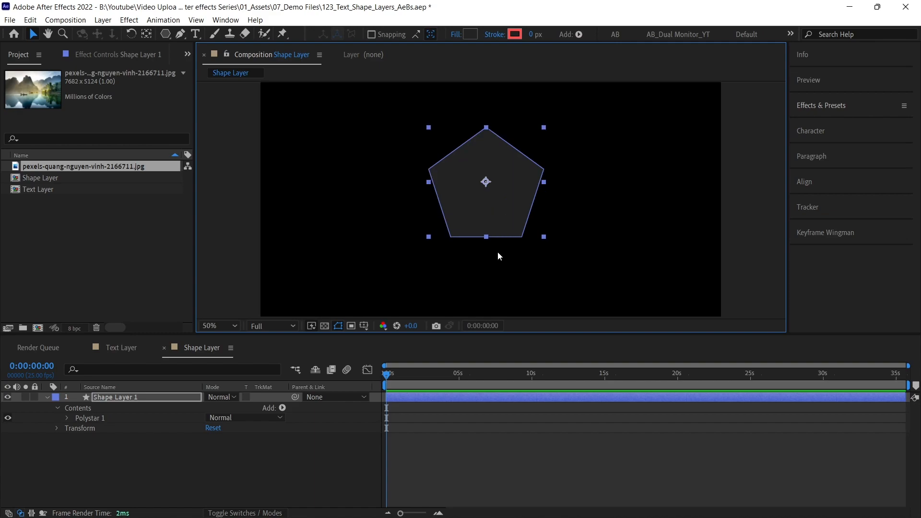
Step: Try enlarging the pentagon shape layer up to 946% scale and shifting it from its original place
{"action": "key", "text": "s"}
{"action": "left_click_drag", "start_coordinate": [221, 408], "coordinate": [357, 370]}
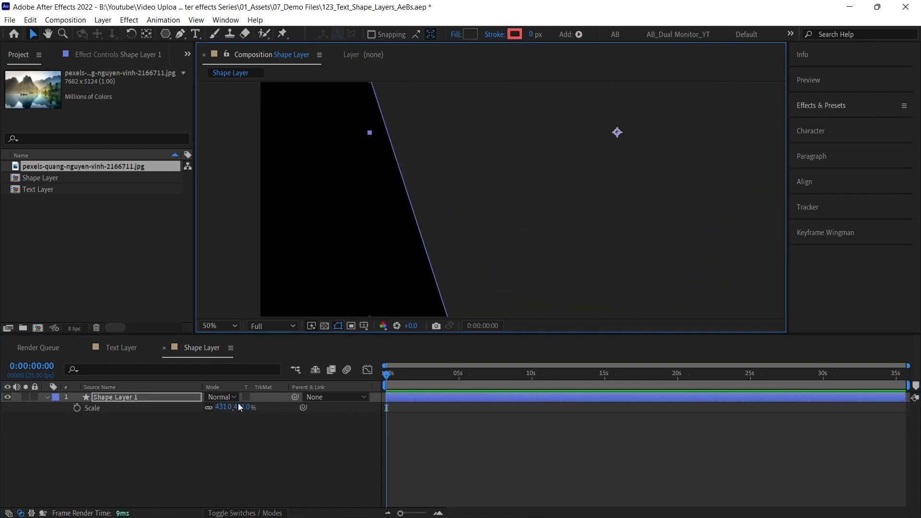
{"action": "left_click_drag", "start_coordinate": [238, 407], "coordinate": [581, 181]}
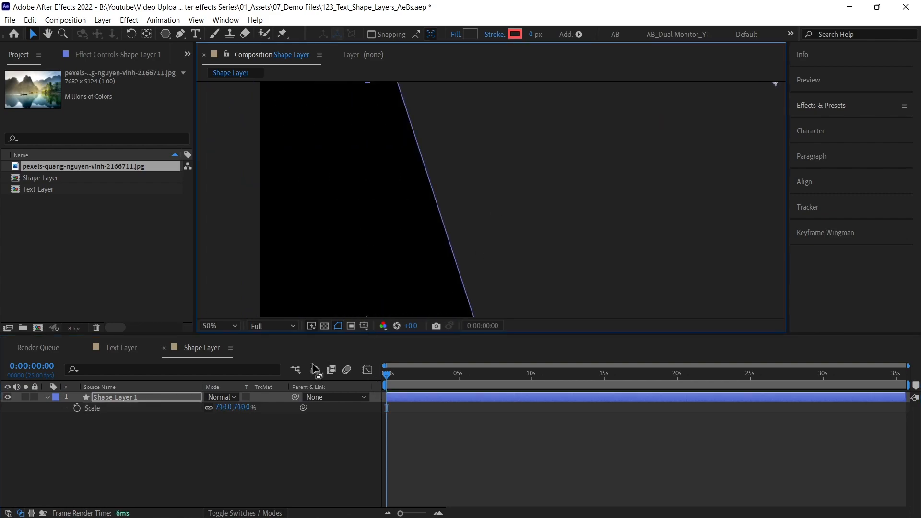
{"action": "left_click_drag", "start_coordinate": [228, 408], "coordinate": [353, 402]}
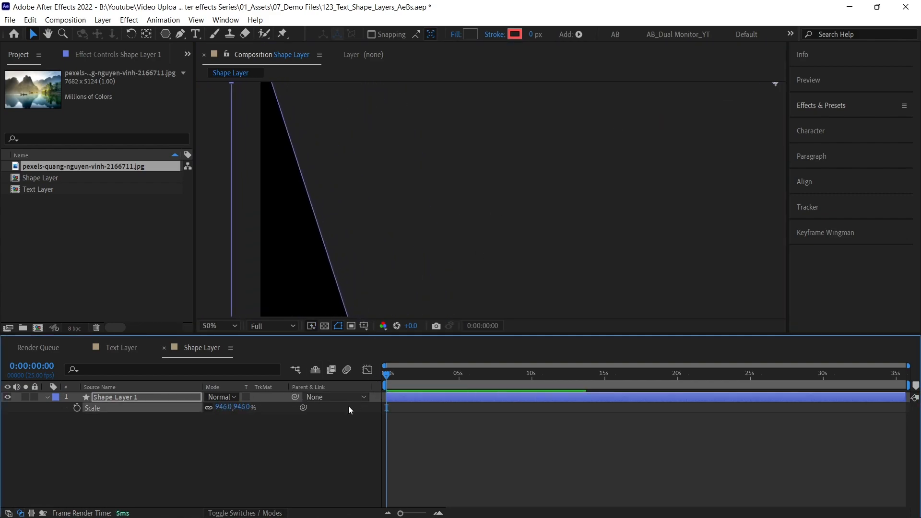
{"action": "left_click", "coordinate": [342, 413]}
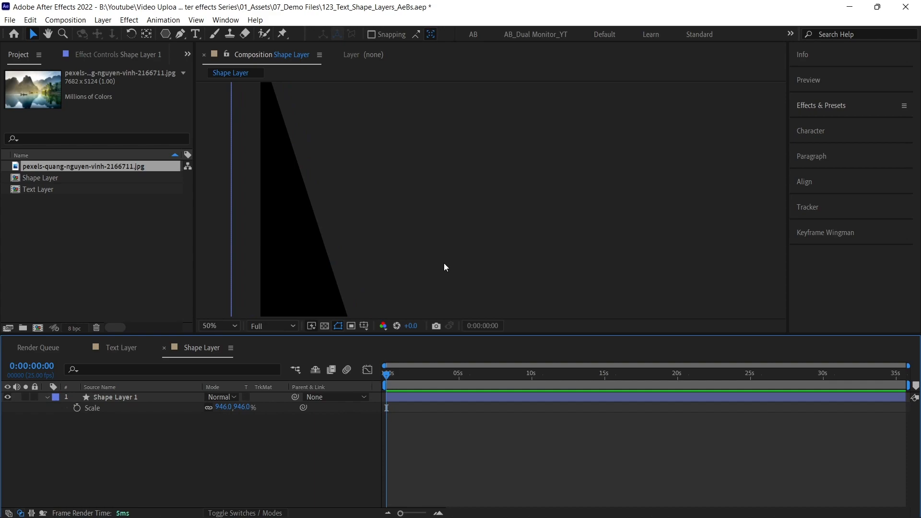
Step: Undo the trial scale and position changes on the pentagon shape layer
{"action": "key", "text": "ctrl+z"}
{"action": "key", "text": "ctrl+z"}
{"action": "key", "text": "ctrl+z"}
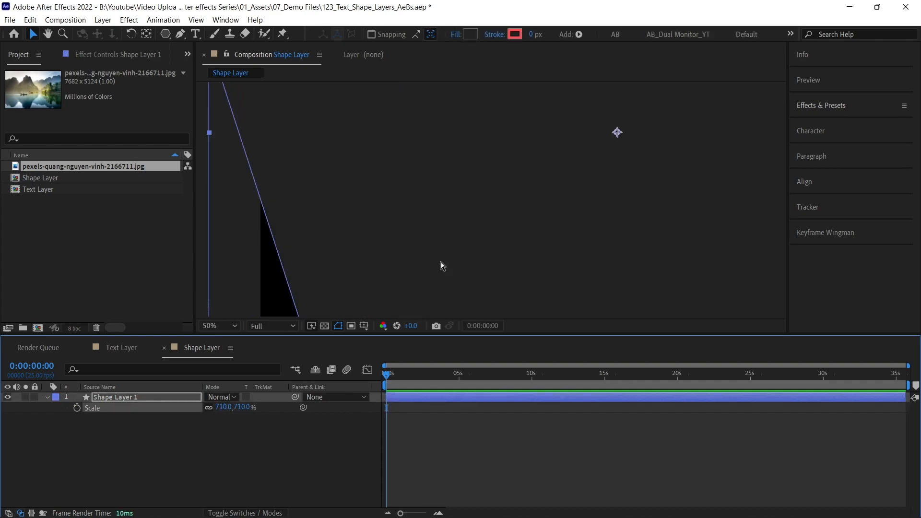
{"action": "key", "text": "ctrl+z"}
{"action": "key", "text": "ctrl+z"}
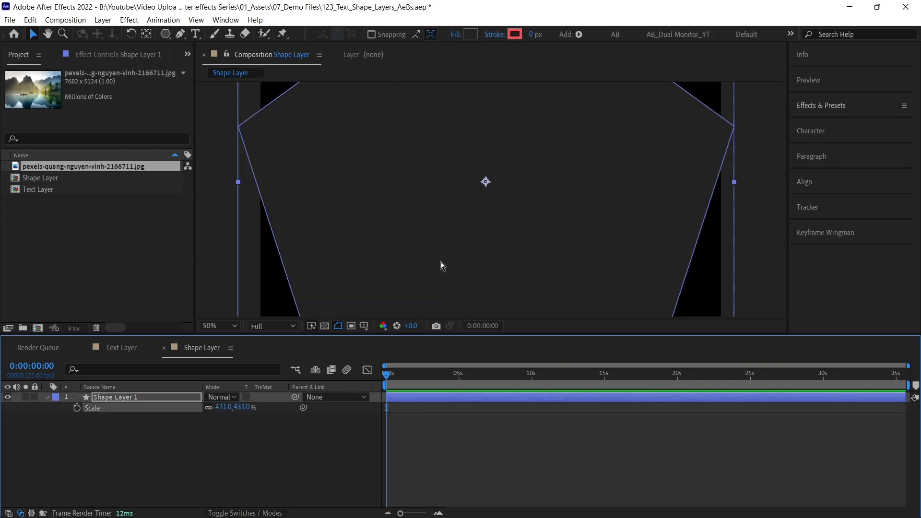
{"action": "key", "text": "ctrl+z"}
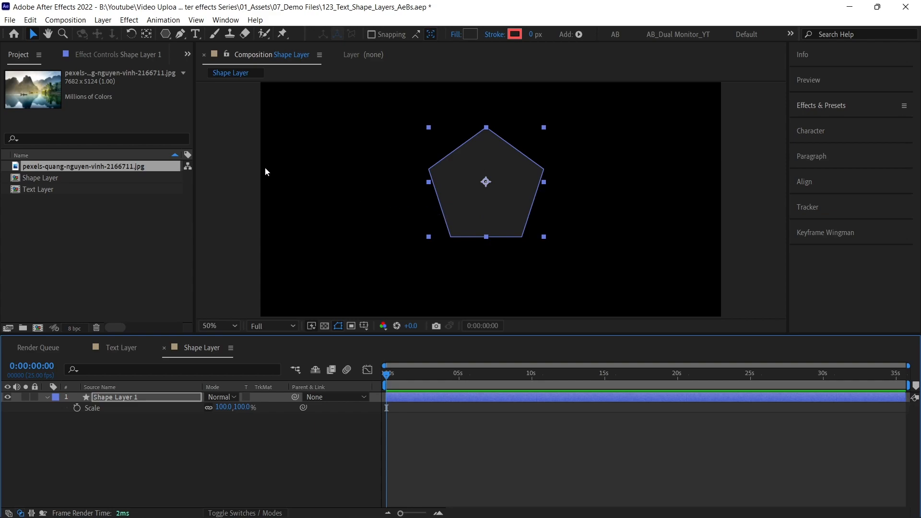
Step: Review the Center Anchor Point in New Shape Layers option in the General preferences and accept the settings
{"action": "left_click", "coordinate": [30, 20]}
{"action": "mouse_move", "coordinate": [91, 327]}
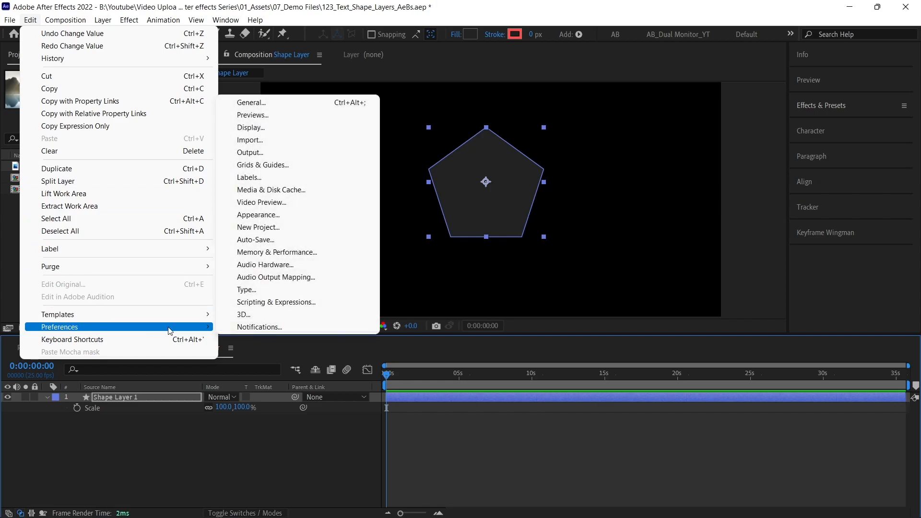
{"action": "left_click", "coordinate": [300, 106]}
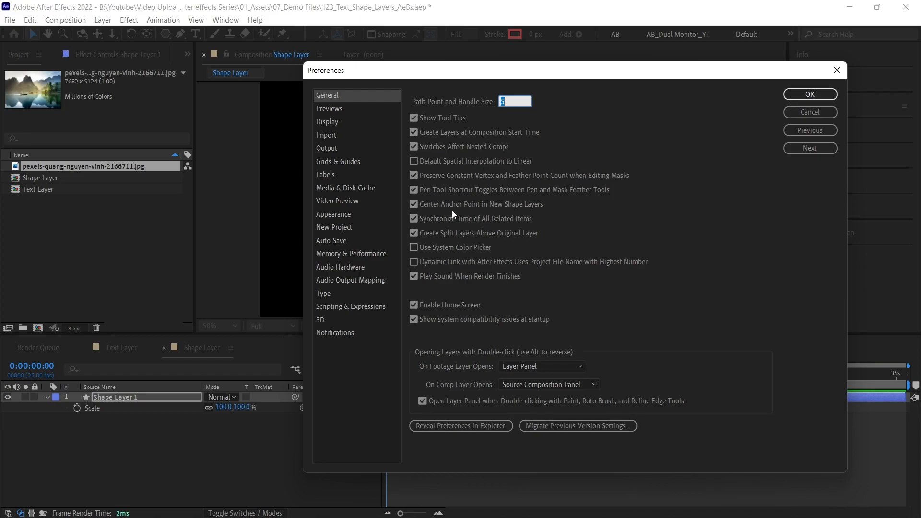
{"action": "left_click", "coordinate": [523, 209]}
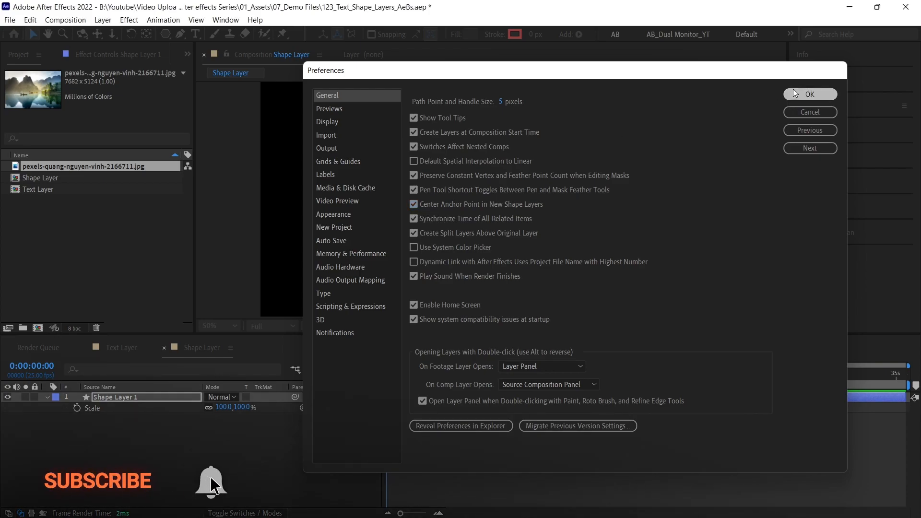
{"action": "left_click", "coordinate": [810, 94]}
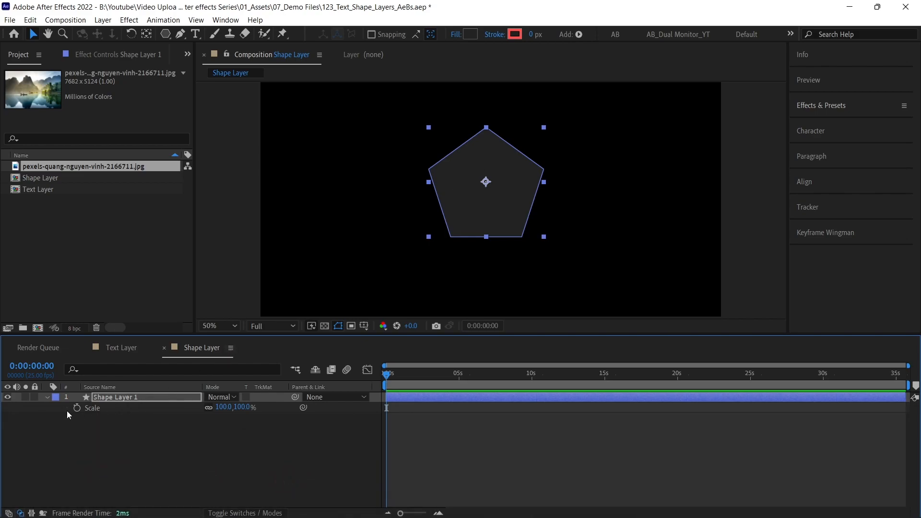
Step: Examine the pentagon shape layer's own Transform properties, including its Anchor Point and Position
{"action": "left_click", "coordinate": [47, 397]}
{"action": "left_click", "coordinate": [47, 398]}
{"action": "left_click", "coordinate": [56, 416]}
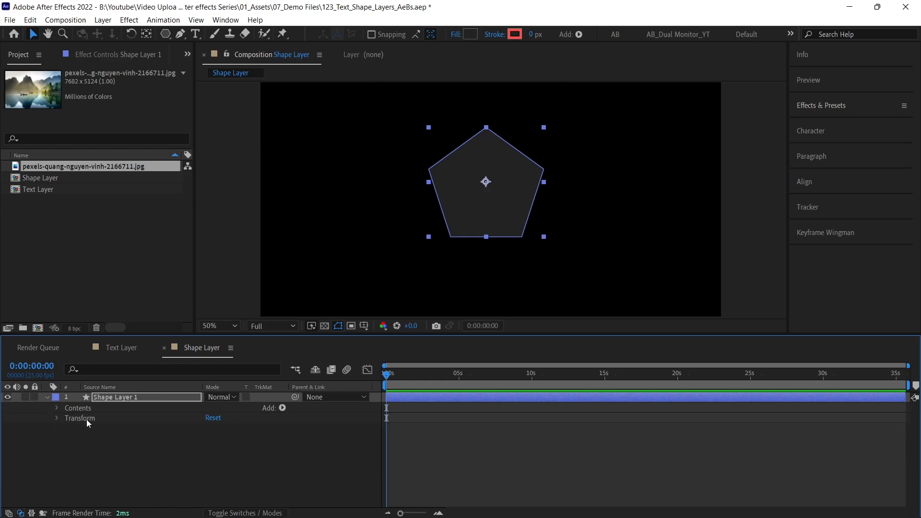
{"action": "left_click", "coordinate": [57, 418]}
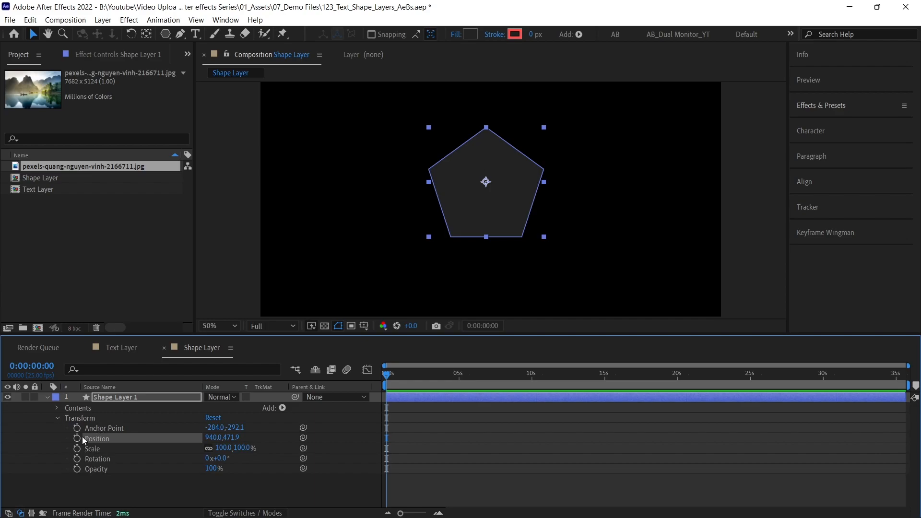
{"action": "left_click", "coordinate": [57, 419]}
Step: Examine the pentagon layer's Contents: the Polystar 1 group, the items that can be added, and the Polystar Path 1 properties
{"action": "left_click", "coordinate": [57, 407]}
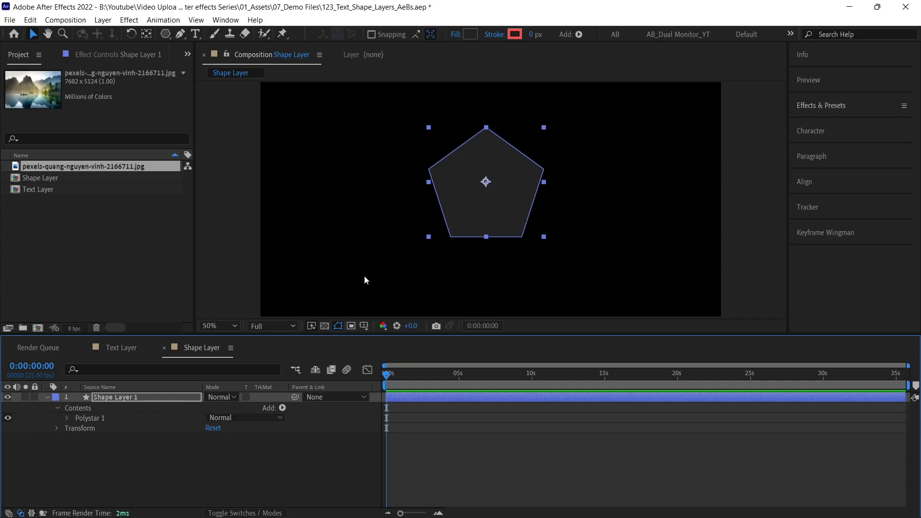
{"action": "left_click", "coordinate": [66, 418]}
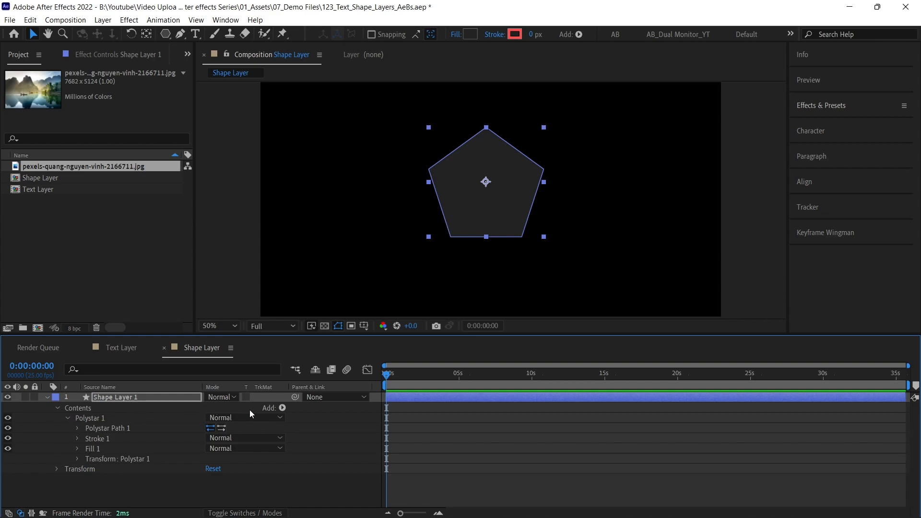
{"action": "left_click", "coordinate": [282, 408]}
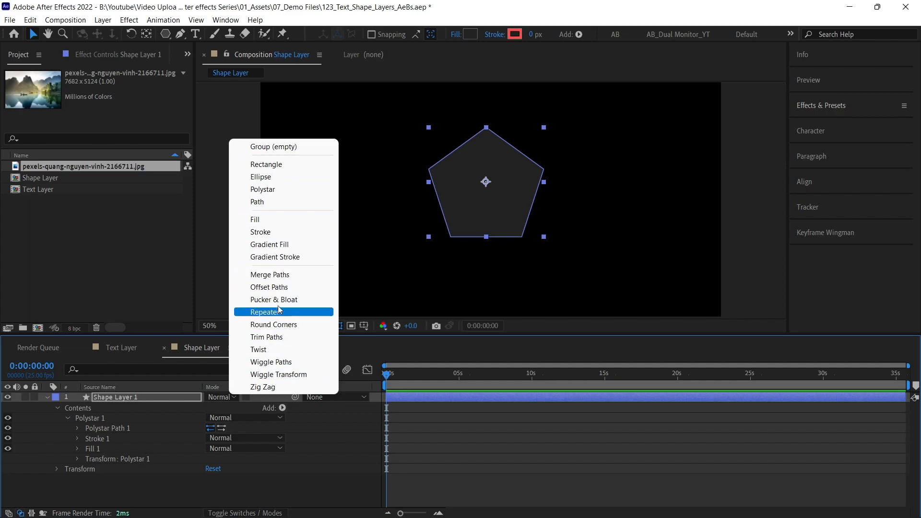
{"action": "left_click", "coordinate": [339, 431]}
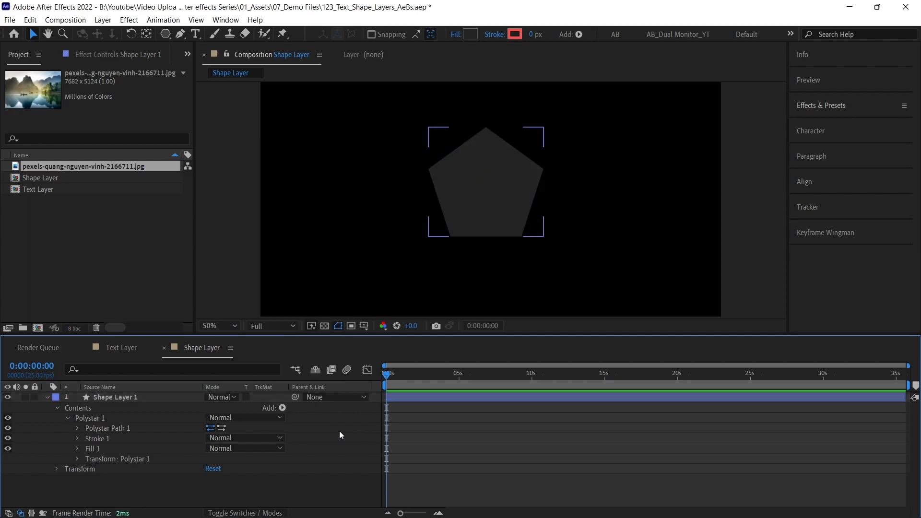
{"action": "left_click", "coordinate": [78, 428]}
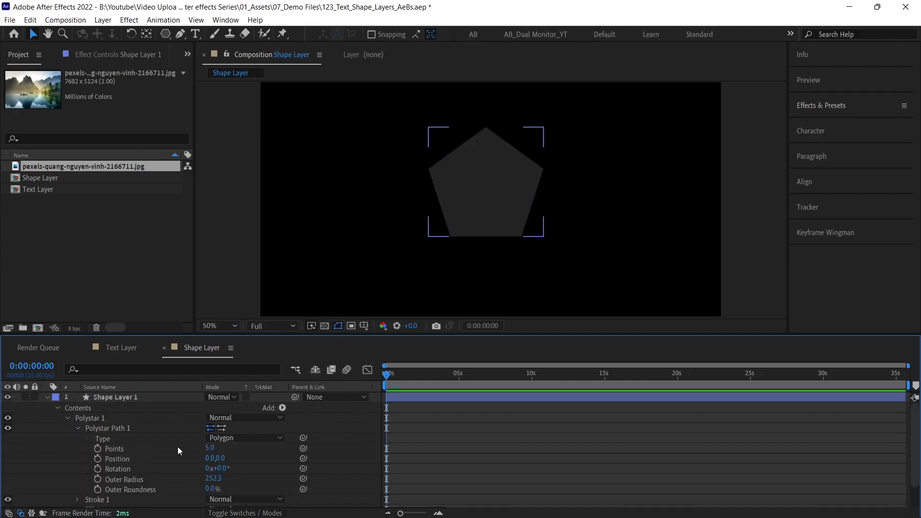
{"action": "left_click", "coordinate": [77, 428]}
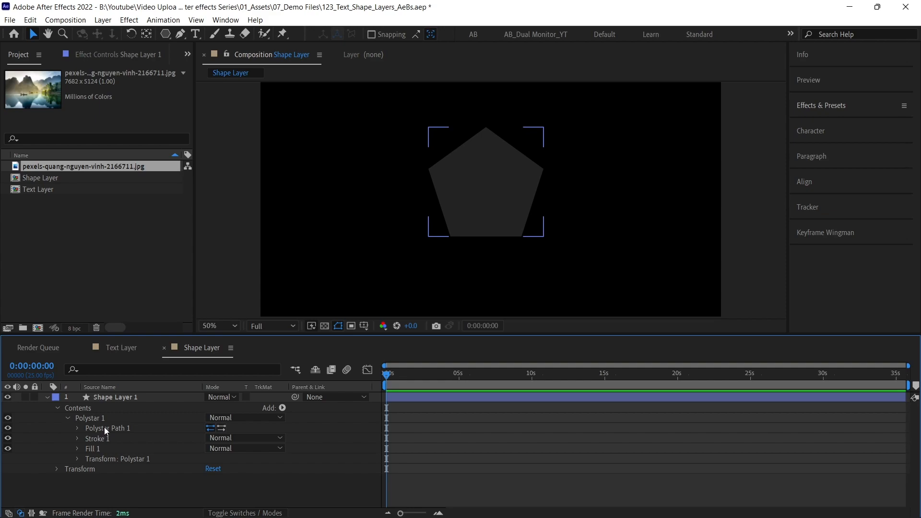
Step: Set the Points of Polystar Path 1 to 7, try shifting the path's Position horizontally, and undo the shift
{"action": "left_click", "coordinate": [79, 427]}
{"action": "left_click_drag", "start_coordinate": [209, 447], "coordinate": [266, 459]}
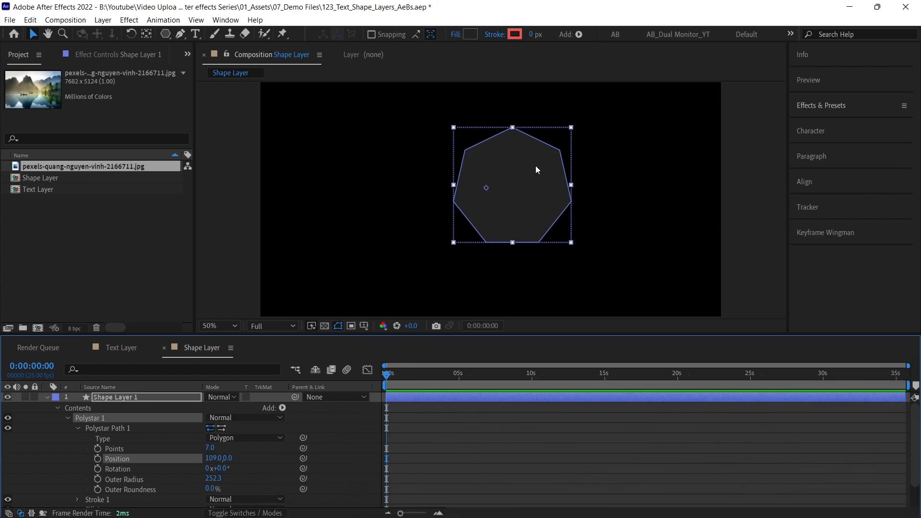
{"action": "key", "text": "ctrl+z"}
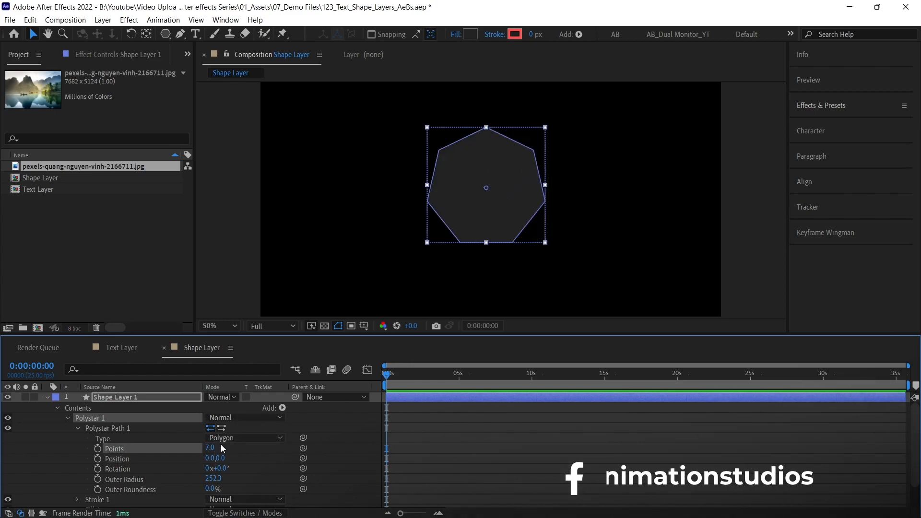
{"action": "left_click", "coordinate": [238, 454]}
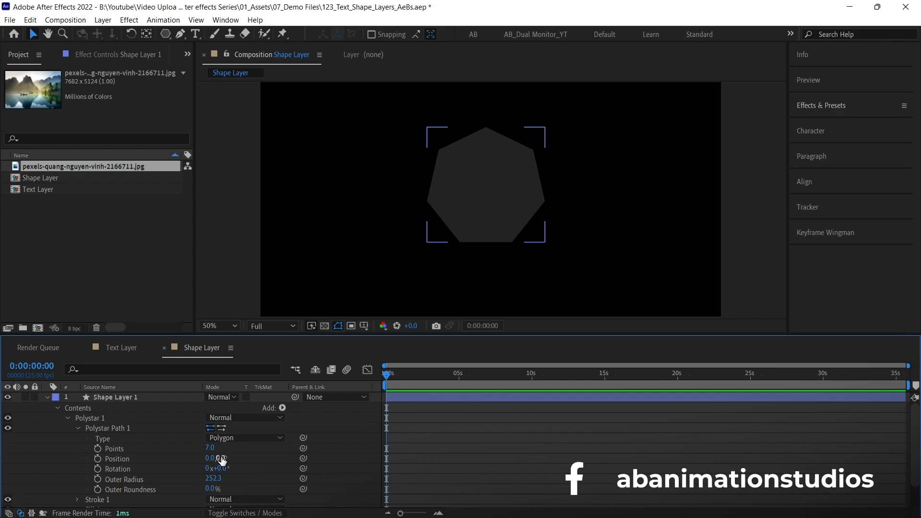
Step: Compare the Position properties of Polystar Path 1, the Polystar 1 group's transform and the layer's own Transform
{"action": "scroll", "coordinate": [224, 453], "scroll_direction": "down", "scroll_amount": 2}
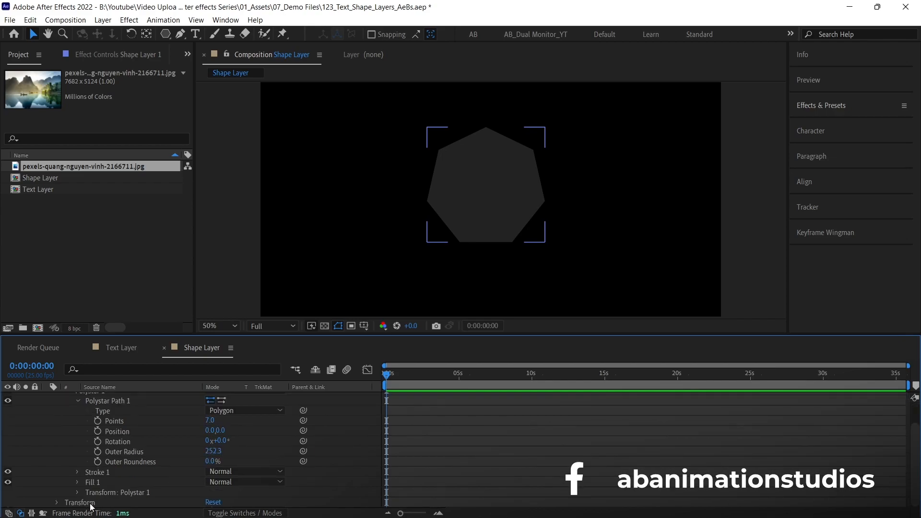
{"action": "left_click", "coordinate": [117, 431]}
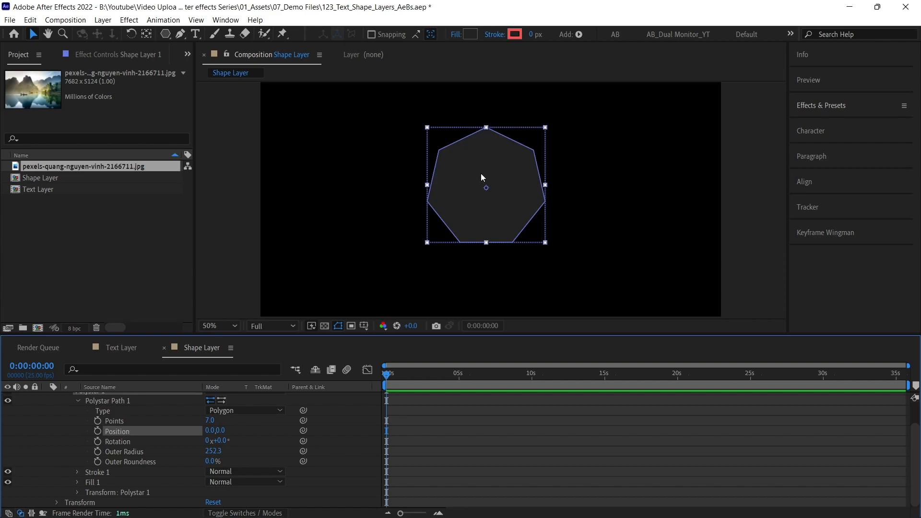
{"action": "left_click", "coordinate": [78, 494]}
{"action": "scroll", "coordinate": [159, 483], "scroll_direction": "down", "scroll_amount": 3}
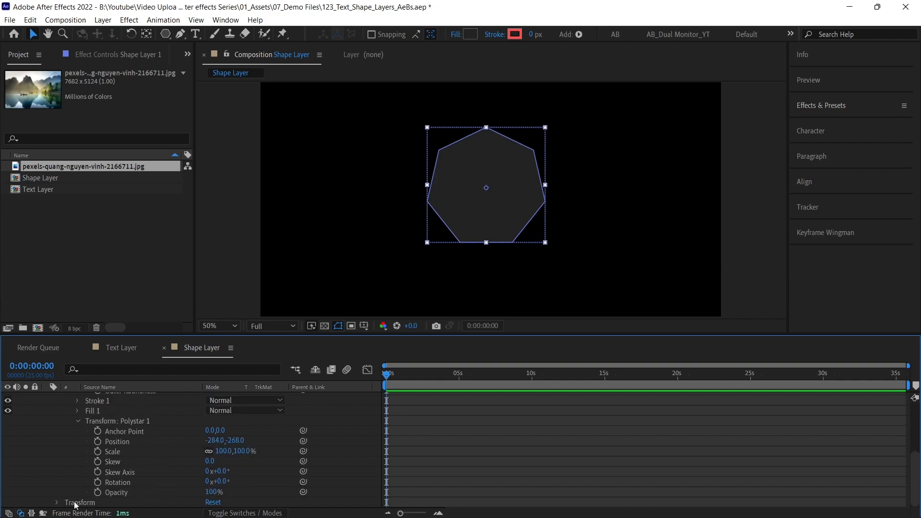
{"action": "left_click", "coordinate": [56, 503]}
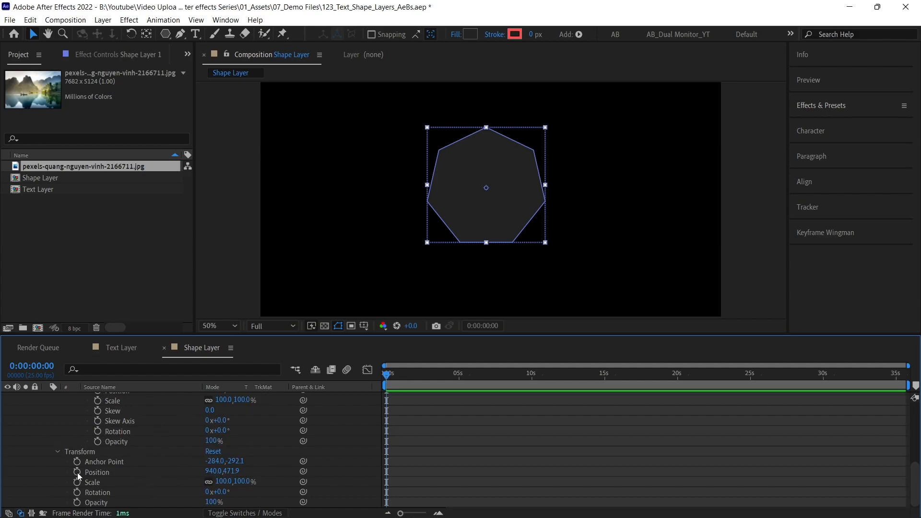
{"action": "scroll", "coordinate": [127, 458], "scroll_direction": "up", "scroll_amount": 5}
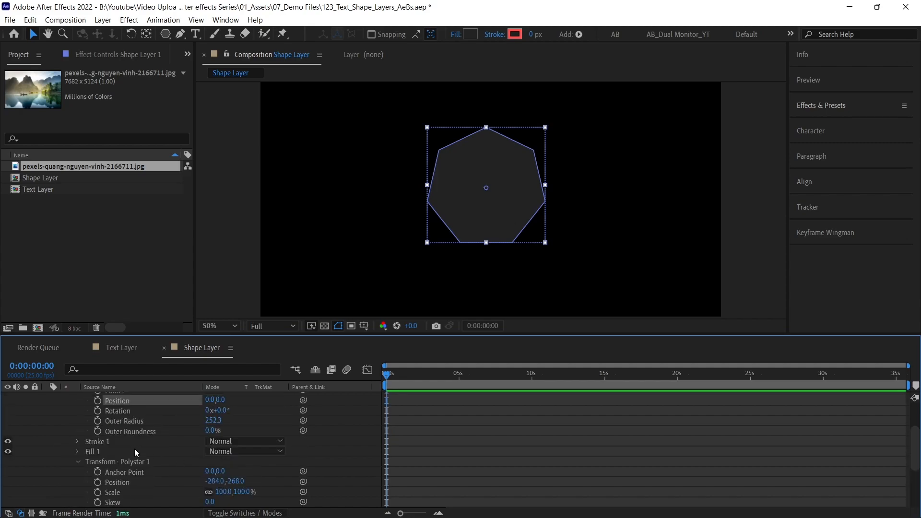
Step: Undo a trial rotation of Polystar Path 1 and slightly round the polygon's corners with Outer Roundness
{"action": "scroll", "coordinate": [159, 458], "scroll_direction": "down", "scroll_amount": 1}
{"action": "left_click_drag", "start_coordinate": [221, 439], "coordinate": [263, 443]}
{"action": "key", "text": "ctrl+z"}
{"action": "key", "text": "ctrl+z"}
{"action": "mouse_move", "coordinate": [213, 458]}
{"action": "left_mouse_down"}
{"action": "mouse_move", "coordinate": [230, 457]}
{"action": "mouse_move", "coordinate": [222, 456]}
{"action": "left_mouse_up"}
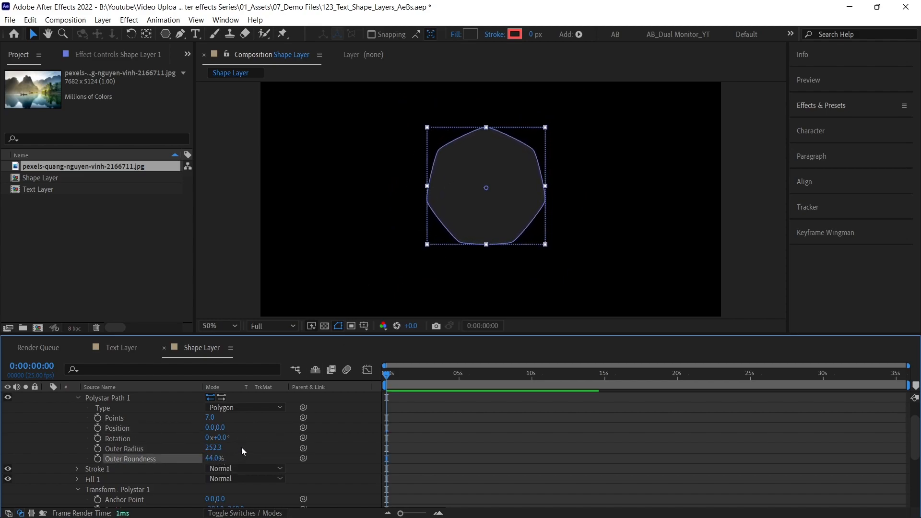
Step: Try increasing the Stroke Width of the polygon's Stroke 1, and undo the change
{"action": "left_click", "coordinate": [76, 469]}
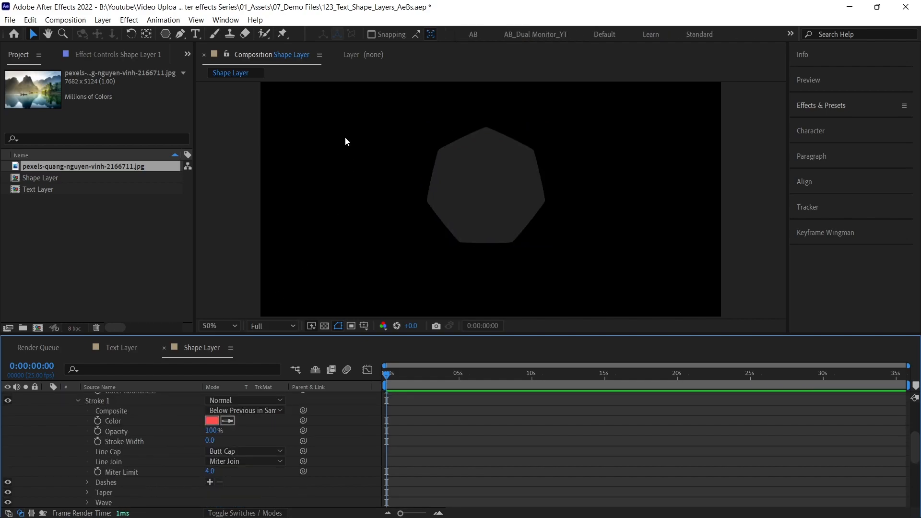
{"action": "left_click", "coordinate": [214, 447]}
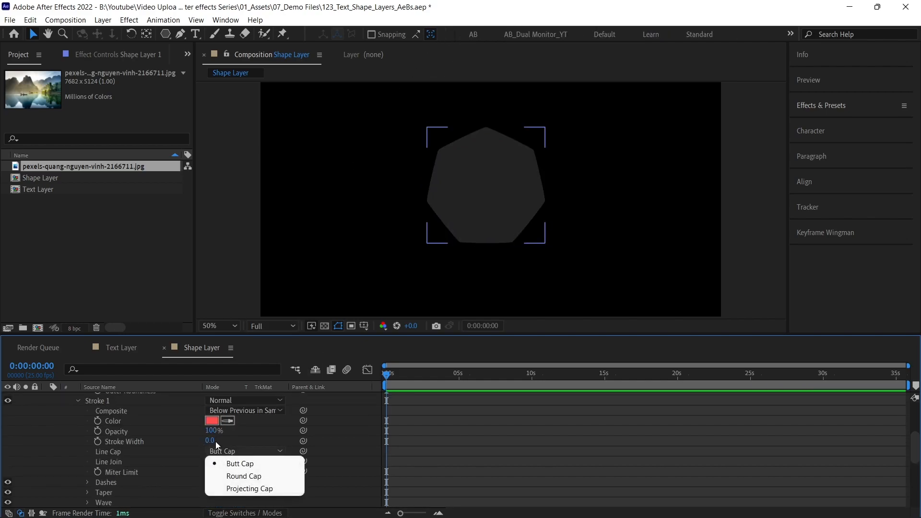
{"action": "left_click", "coordinate": [190, 450]}
{"action": "left_click_drag", "start_coordinate": [210, 440], "coordinate": [227, 440]}
{"action": "key", "text": "ctrl+z"}
Step: Examine the polygon's Fill 1 properties, including its Fill Rule, Color and Opacity
{"action": "scroll", "coordinate": [144, 455], "scroll_direction": "down", "scroll_amount": 3}
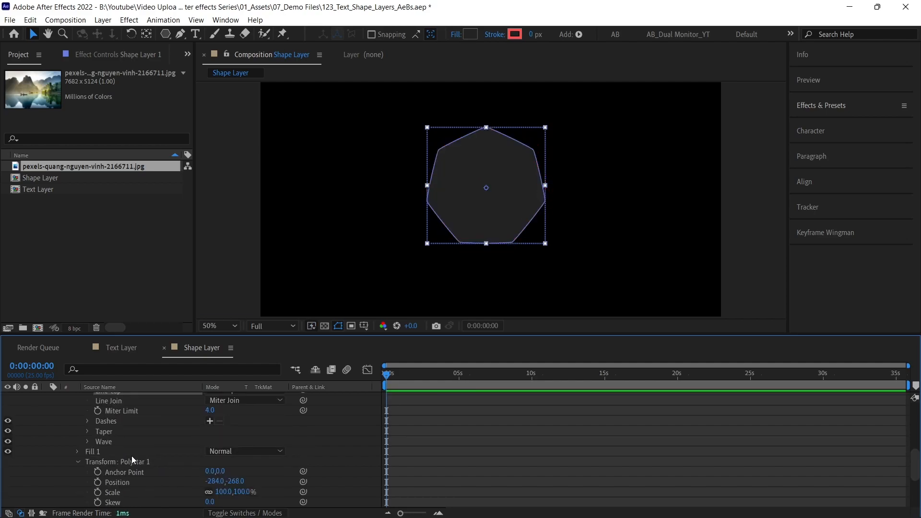
{"action": "left_click", "coordinate": [78, 452]}
{"action": "scroll", "coordinate": [185, 463], "scroll_direction": "down", "scroll_amount": 2}
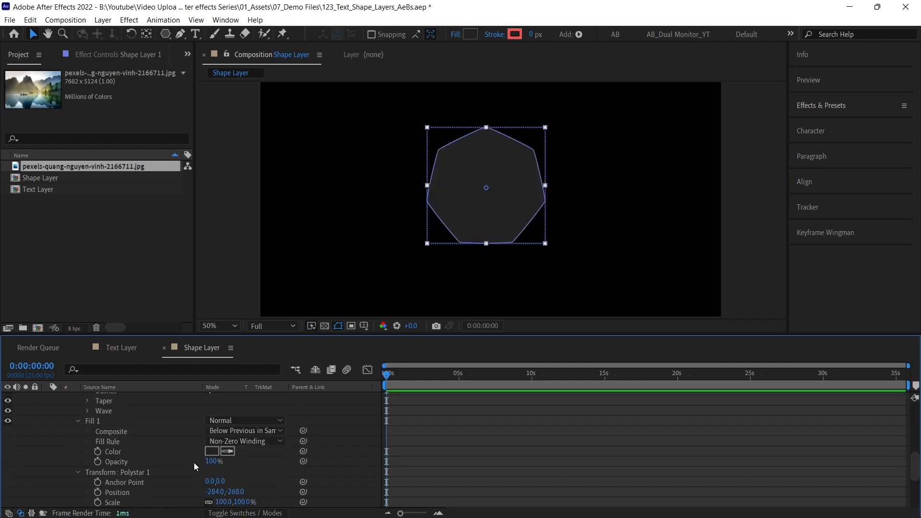
Step: Look through the Transform properties of the Polystar 1 group and the layer, and delete the polygon's shape layer
{"action": "scroll", "coordinate": [191, 459], "scroll_direction": "down", "scroll_amount": 3}
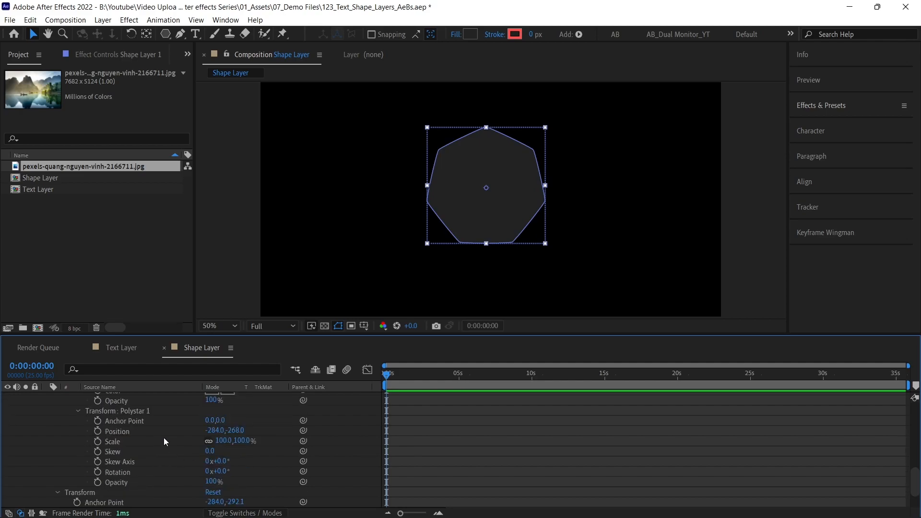
{"action": "scroll", "coordinate": [148, 444], "scroll_direction": "down", "scroll_amount": 2}
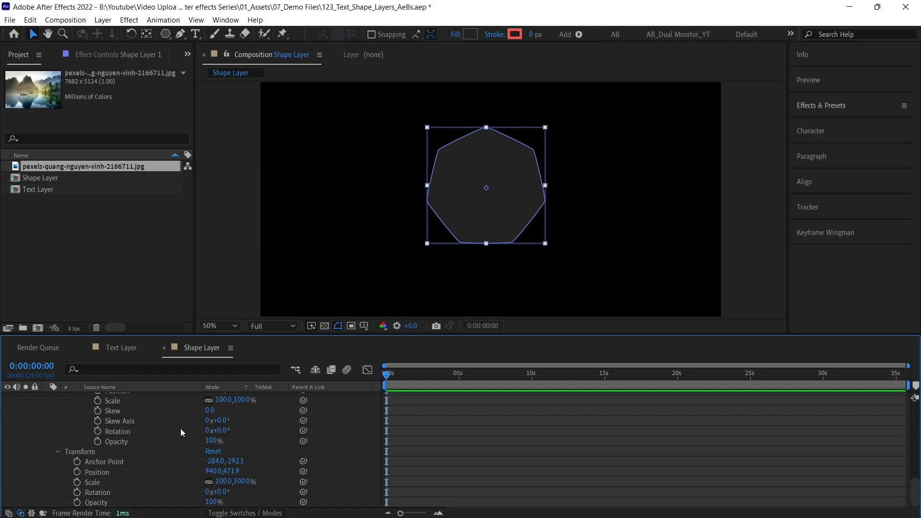
{"action": "left_click", "coordinate": [404, 426]}
{"action": "scroll", "coordinate": [432, 422], "scroll_direction": "up", "scroll_amount": 8}
{"action": "left_click", "coordinate": [429, 402]}
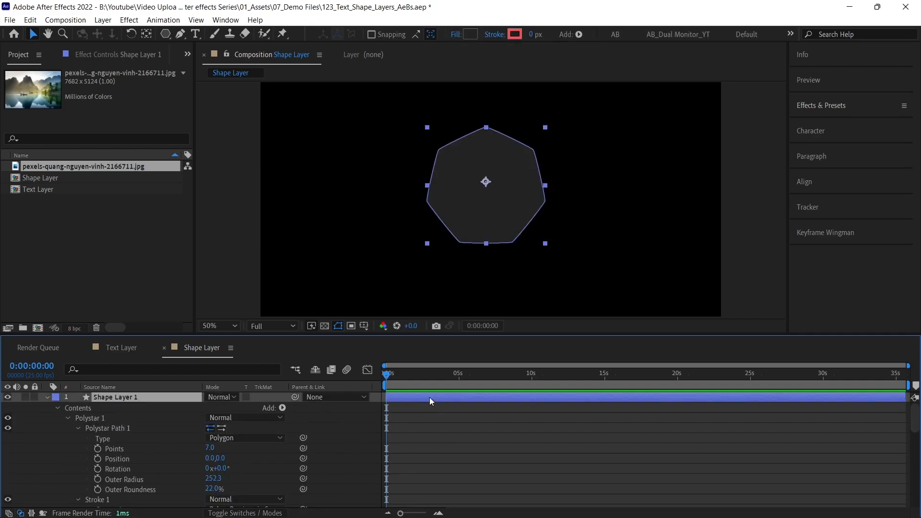
{"action": "key", "text": "Delete"}
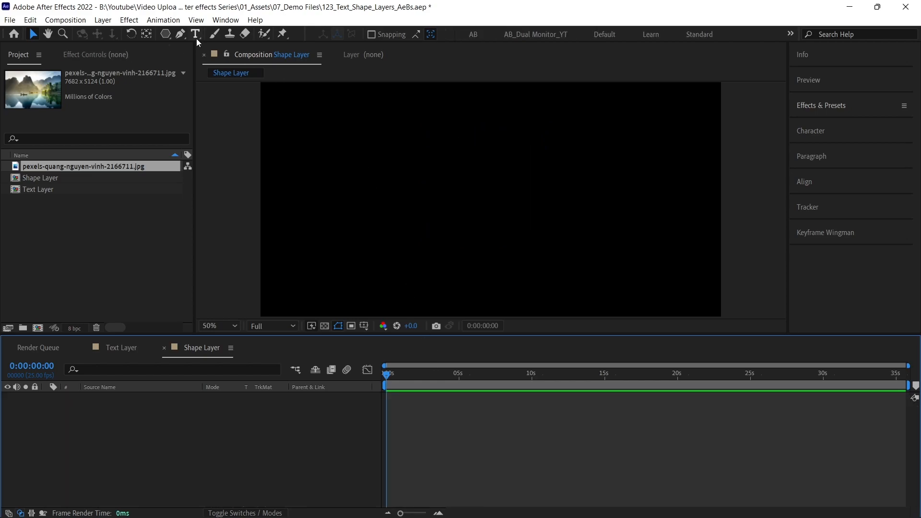
Step: Draw a horizontal line across the middle of the composition with the Pen tool and set its stroke width to 35 px
{"action": "left_click", "coordinate": [183, 34]}
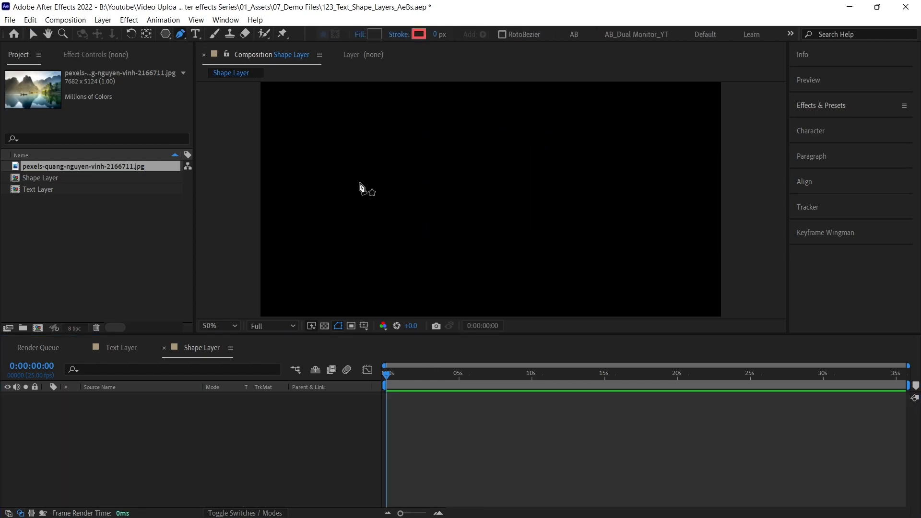
{"action": "left_click", "coordinate": [342, 196]}
{"action": "left_click", "coordinate": [668, 196]}
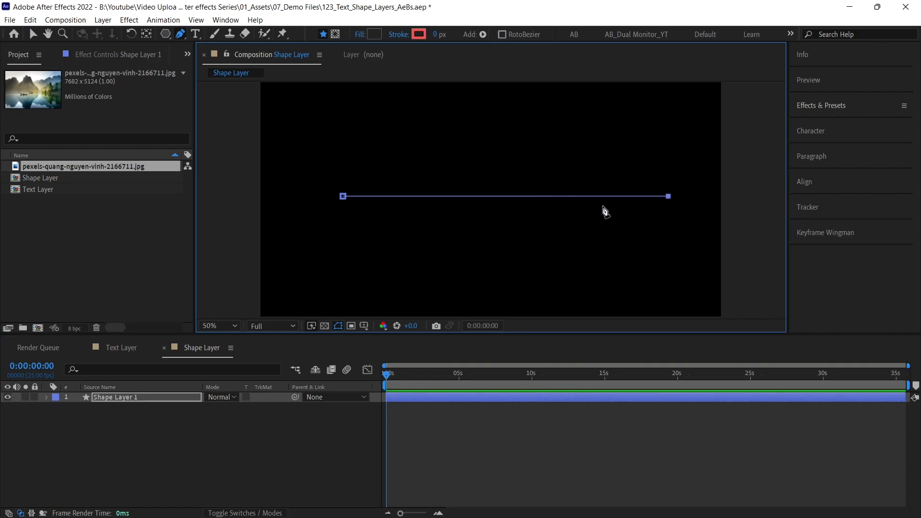
{"action": "left_click_drag", "start_coordinate": [435, 38], "coordinate": [417, 50]}
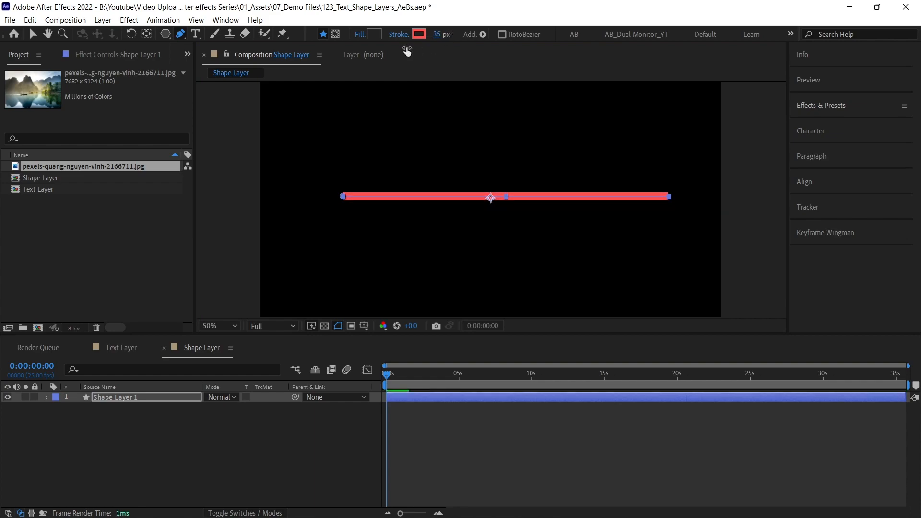
{"action": "left_click", "coordinate": [32, 34]}
{"action": "left_click", "coordinate": [117, 441]}
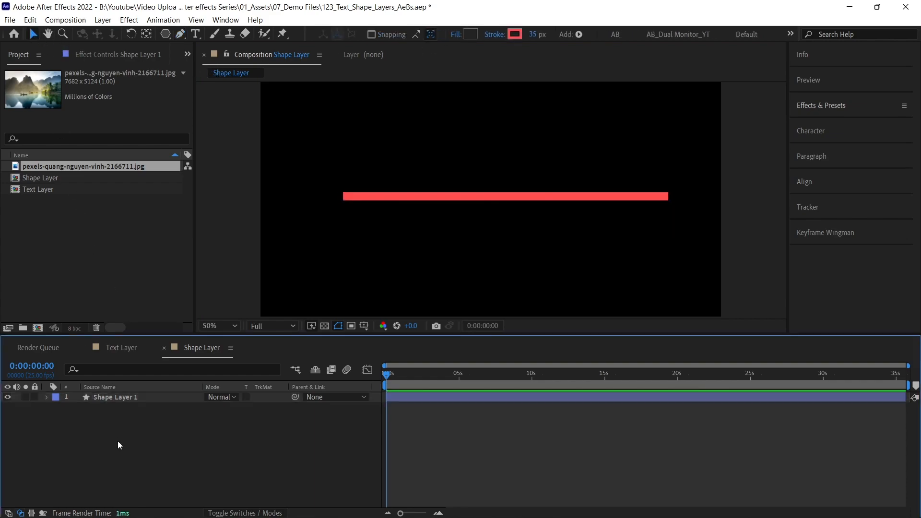
Step: Add Trim Paths to the line's shape layer and expand its properties
{"action": "left_click", "coordinate": [142, 396]}
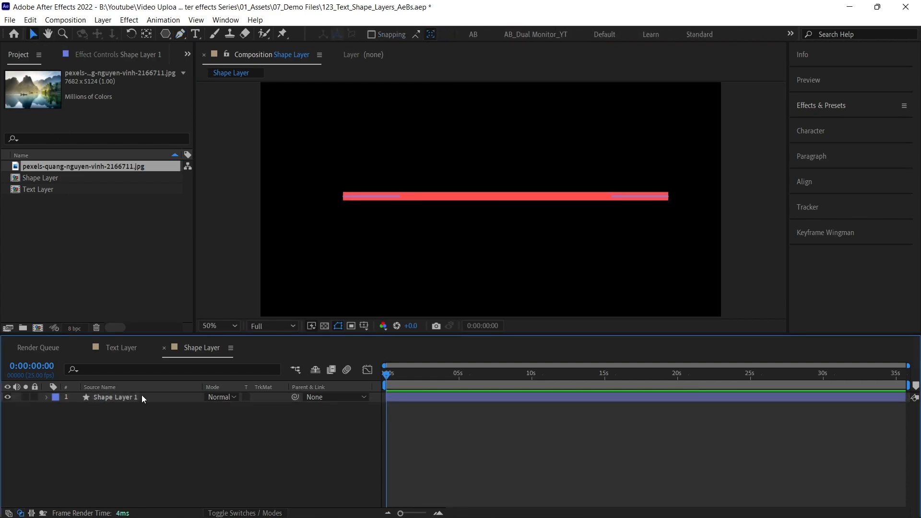
{"action": "left_click", "coordinate": [47, 400]}
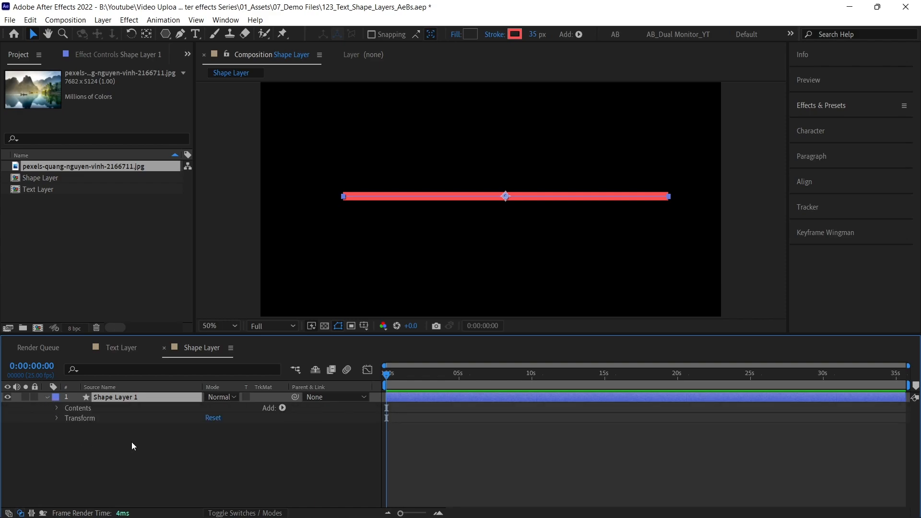
{"action": "left_click", "coordinate": [285, 408]}
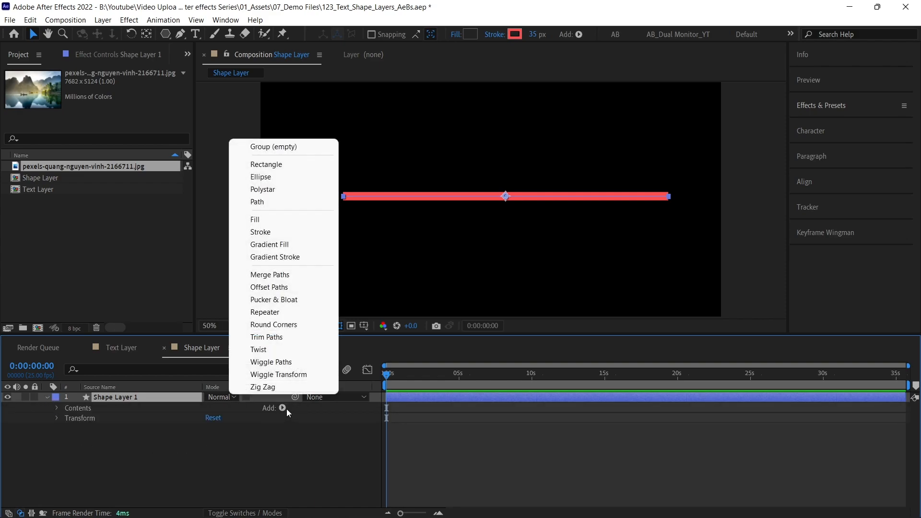
{"action": "left_click", "coordinate": [266, 337]}
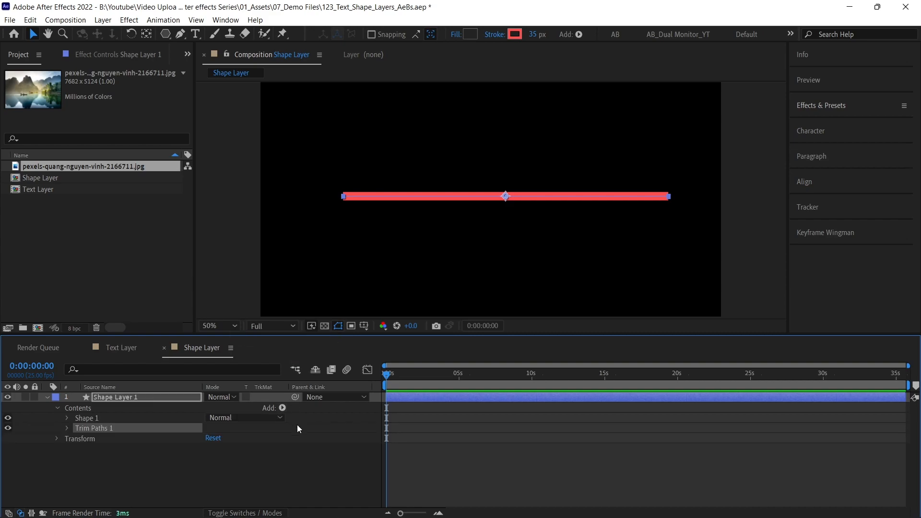
{"action": "left_click", "coordinate": [66, 428]}
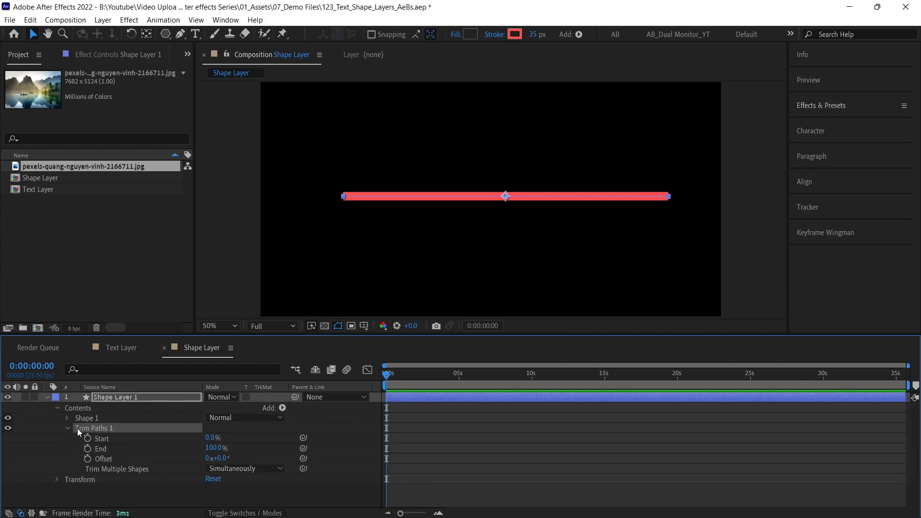
Step: Try lowering the End value of Trim Paths 1 to 67% to shorten the line, and undo the change
{"action": "left_click_drag", "start_coordinate": [214, 449], "coordinate": [112, 447]}
{"action": "mouse_move", "coordinate": [214, 449]}
{"action": "left_mouse_down"}
{"action": "mouse_move", "coordinate": [186, 450]}
{"action": "mouse_move", "coordinate": [222, 449]}
{"action": "mouse_move", "coordinate": [184, 452]}
{"action": "mouse_move", "coordinate": [204, 451]}
{"action": "mouse_move", "coordinate": [209, 437]}
{"action": "mouse_move", "coordinate": [164, 456]}
{"action": "left_mouse_up"}
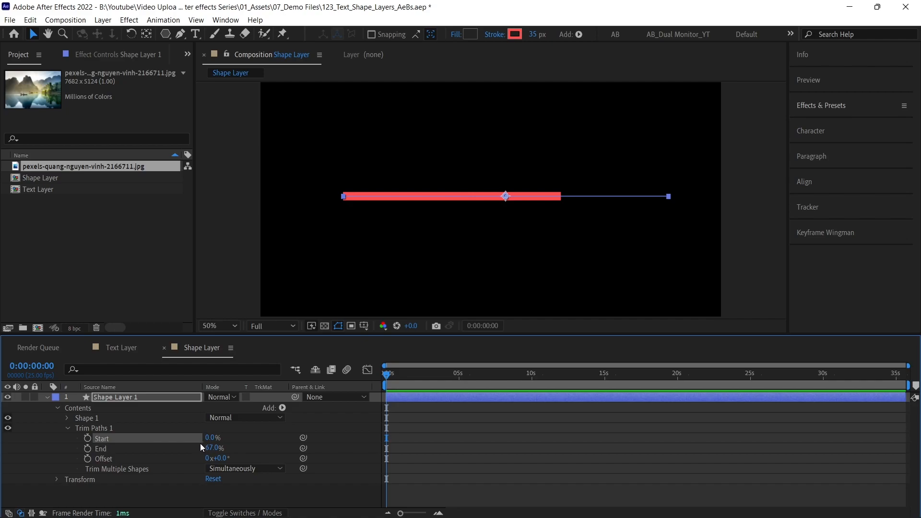
{"action": "key", "text": "ctrl+z"}
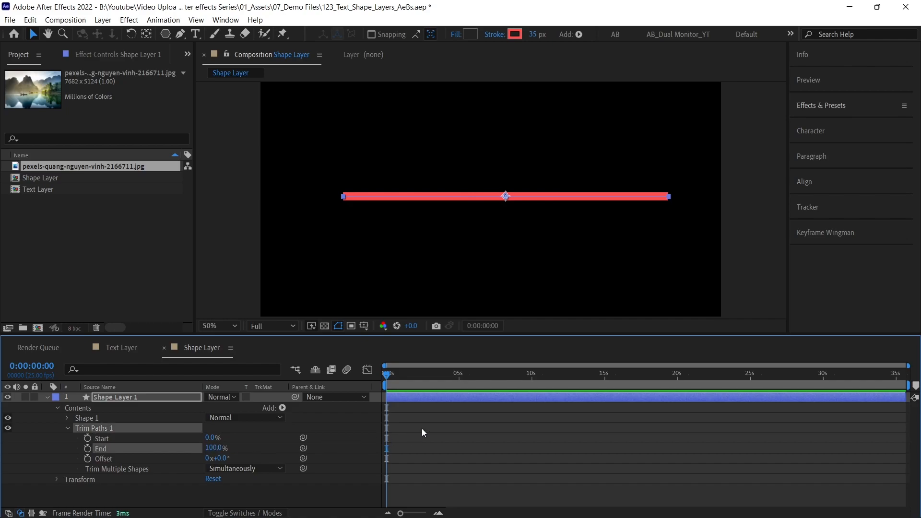
{"action": "left_click", "coordinate": [422, 428]}
Step: Add Wiggle Paths to the line's shape layer, expand its properties and preview the wiggling animation
{"action": "left_click", "coordinate": [280, 408]}
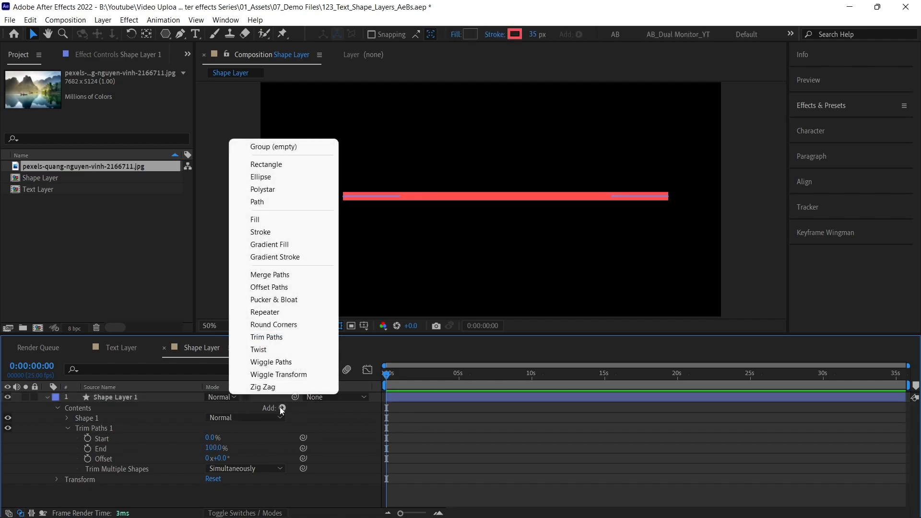
{"action": "left_click", "coordinate": [284, 360]}
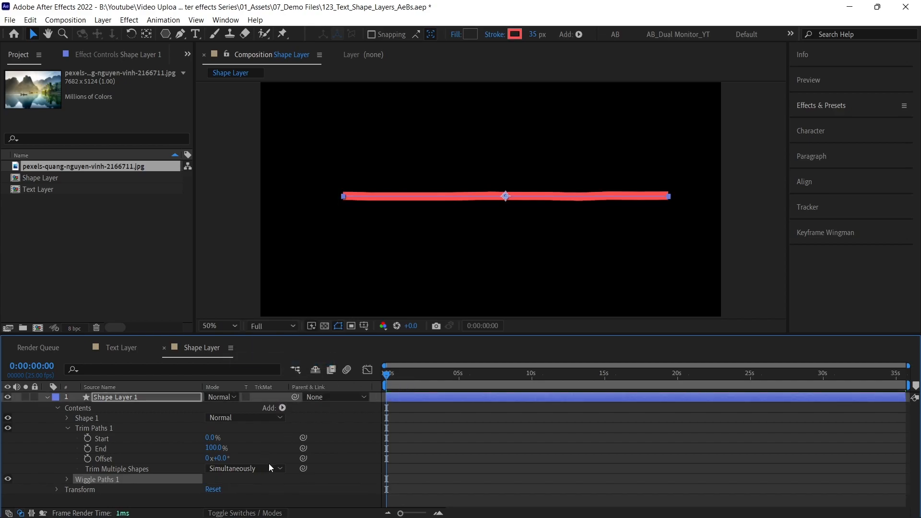
{"action": "left_click", "coordinate": [67, 479]}
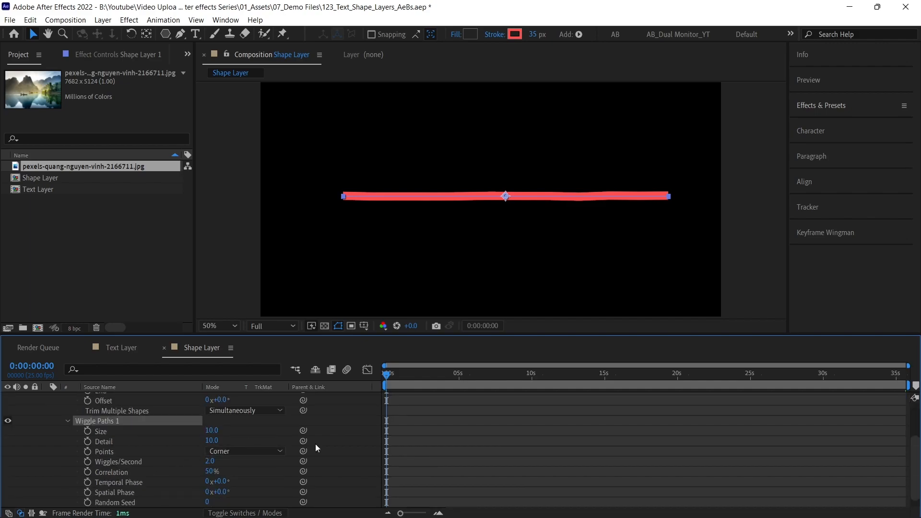
{"action": "key", "text": "space"}
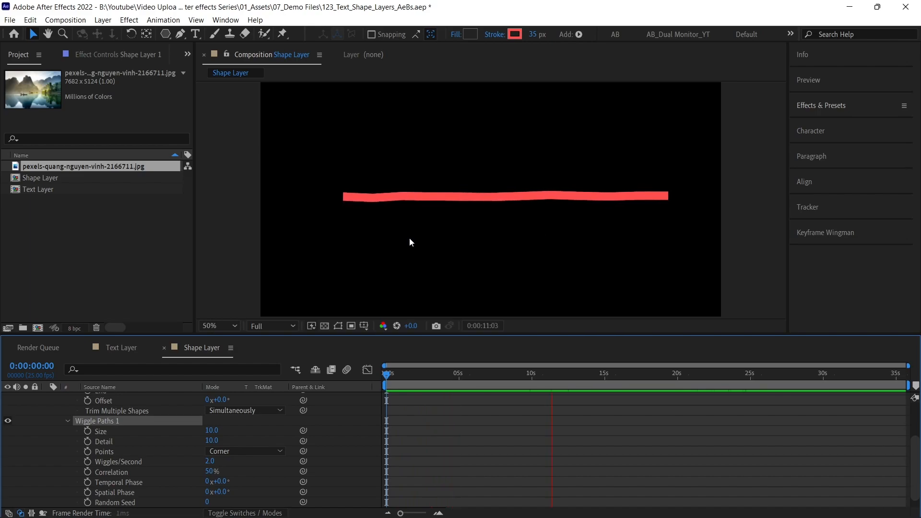
{"action": "key", "text": "space"}
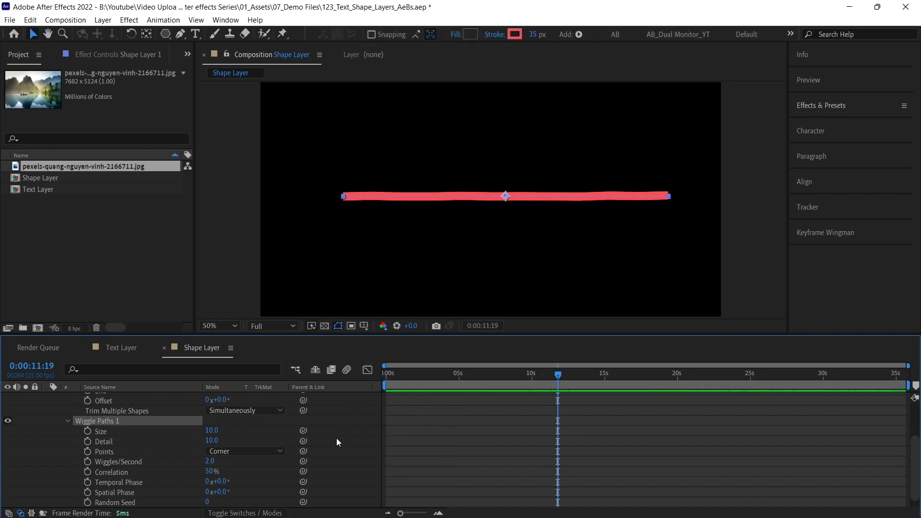
Step: Remove Wiggle Paths 1 and delete the line's shape layer, with the time back at the start of the composition
{"action": "key", "text": "Delete"}
{"action": "key", "text": "Home"}
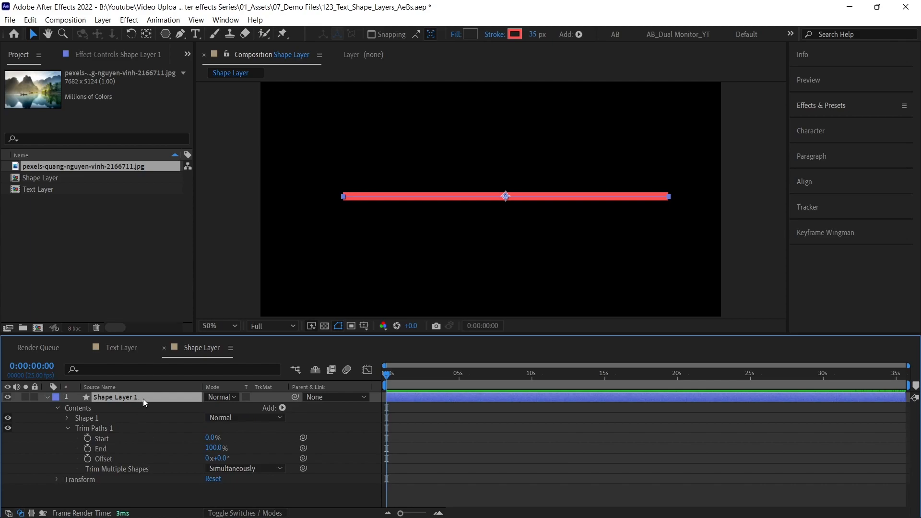
{"action": "key", "text": "Delete"}
Step: Draw a short vertical line above the centre of the composition with the Pen tool
{"action": "left_click", "coordinate": [180, 34]}
{"action": "left_click", "coordinate": [469, 147]}
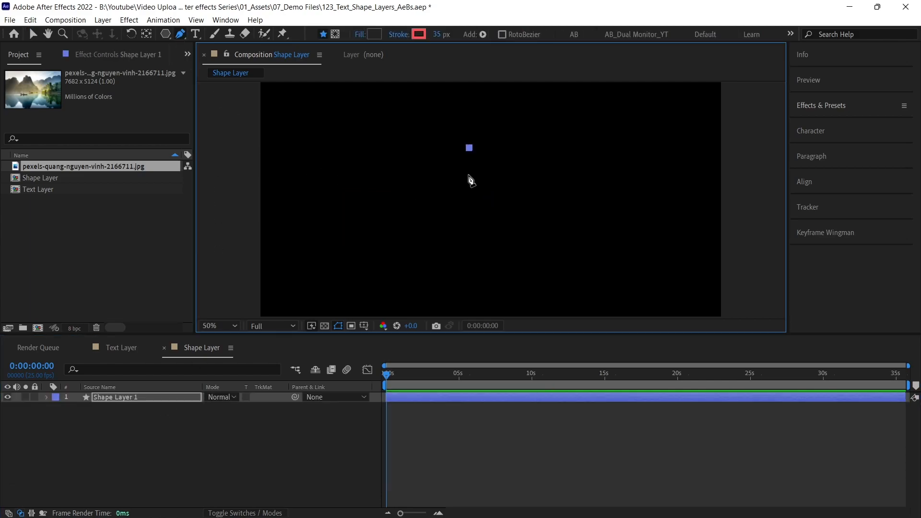
{"action": "left_click", "coordinate": [469, 168]}
{"action": "left_click", "coordinate": [32, 34]}
Step: Add a Repeater to the short vertical line and set its Copies to 18
{"action": "left_click", "coordinate": [47, 397]}
{"action": "left_click", "coordinate": [283, 408]}
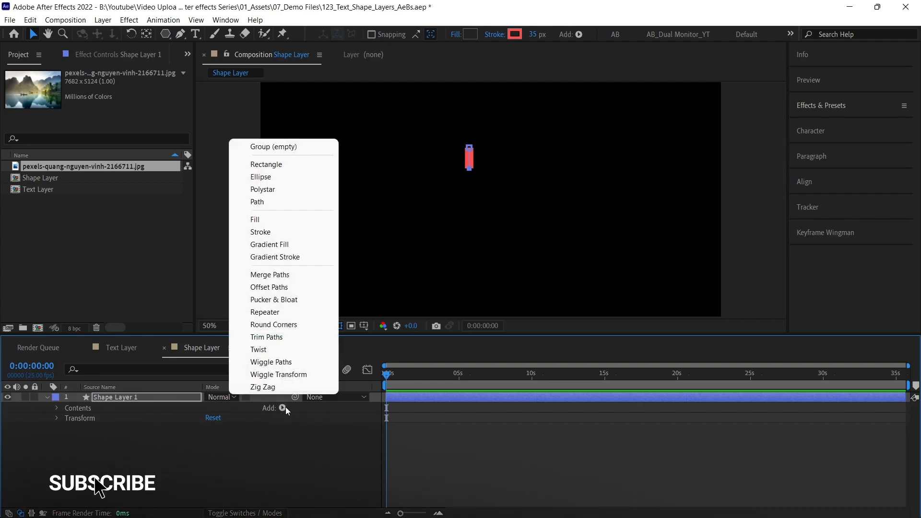
{"action": "left_click", "coordinate": [286, 312]}
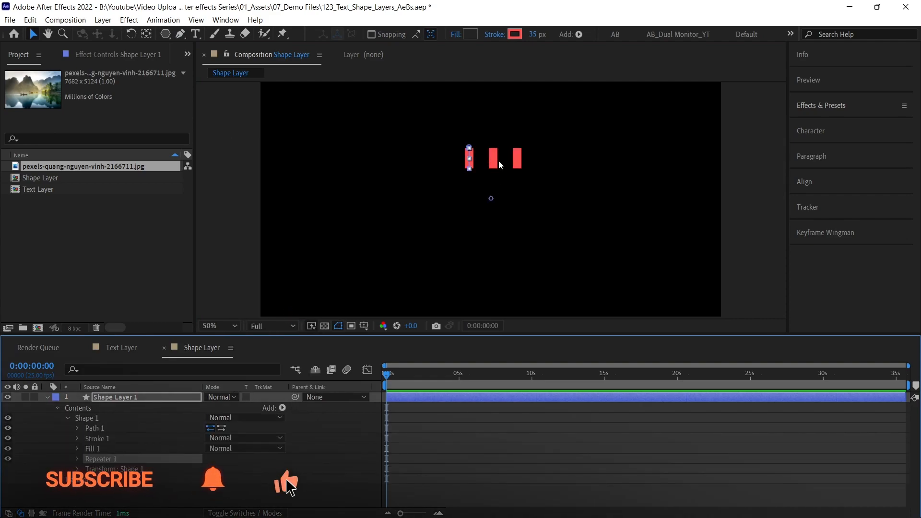
{"action": "left_click", "coordinate": [77, 459]}
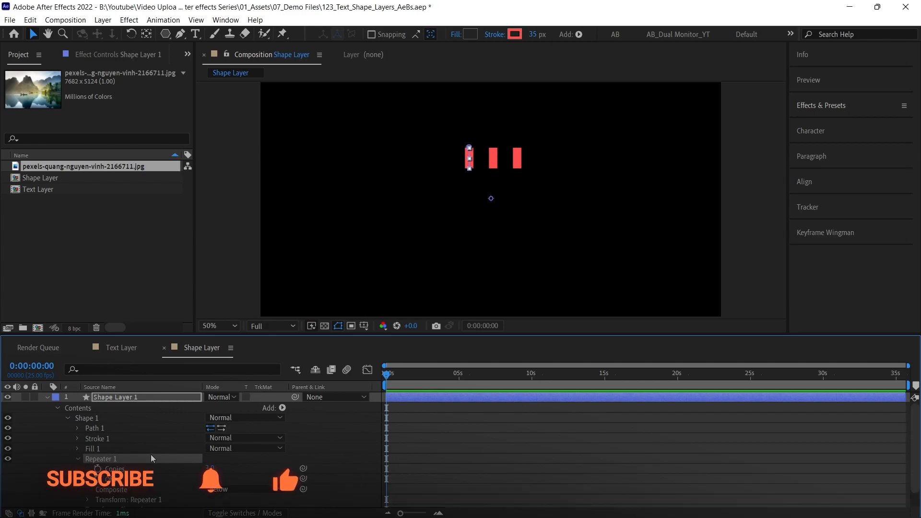
{"action": "mouse_move", "coordinate": [209, 450]}
{"action": "left_mouse_down"}
{"action": "mouse_move", "coordinate": [223, 451]}
{"action": "mouse_move", "coordinate": [213, 451]}
{"action": "left_mouse_up"}
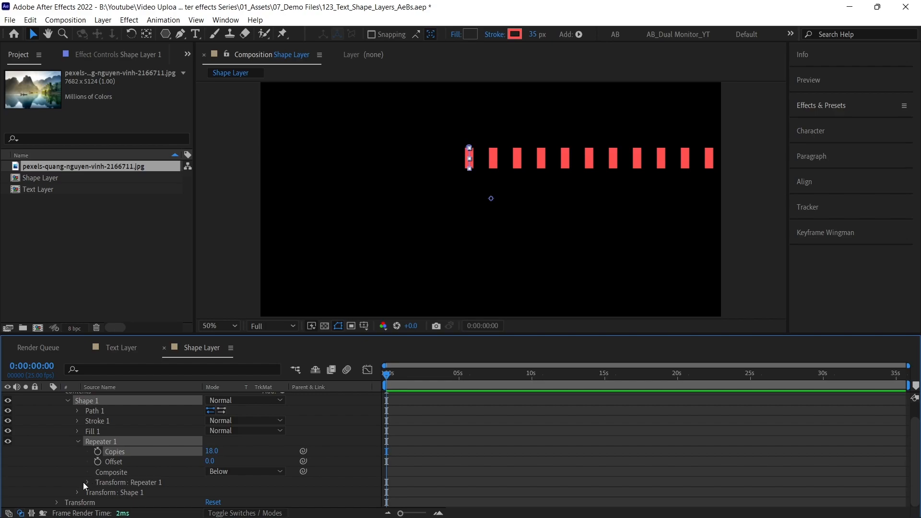
Step: Arrange the repeated lines in a ring by setting the Repeater's transform Position to 1.0, 0.0 and Rotation to 127°
{"action": "left_click", "coordinate": [86, 481]}
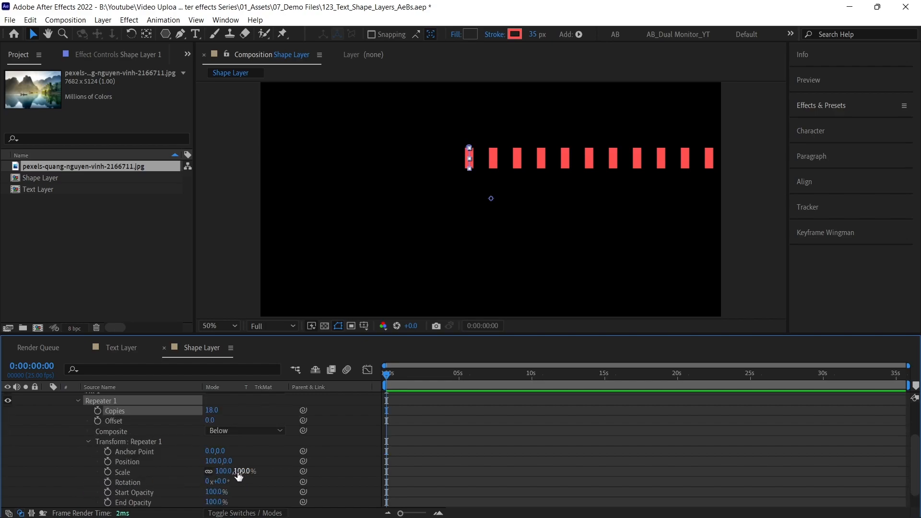
{"action": "left_click_drag", "start_coordinate": [221, 481], "coordinate": [271, 487]}
{"action": "left_click_drag", "start_coordinate": [215, 461], "coordinate": [152, 461]}
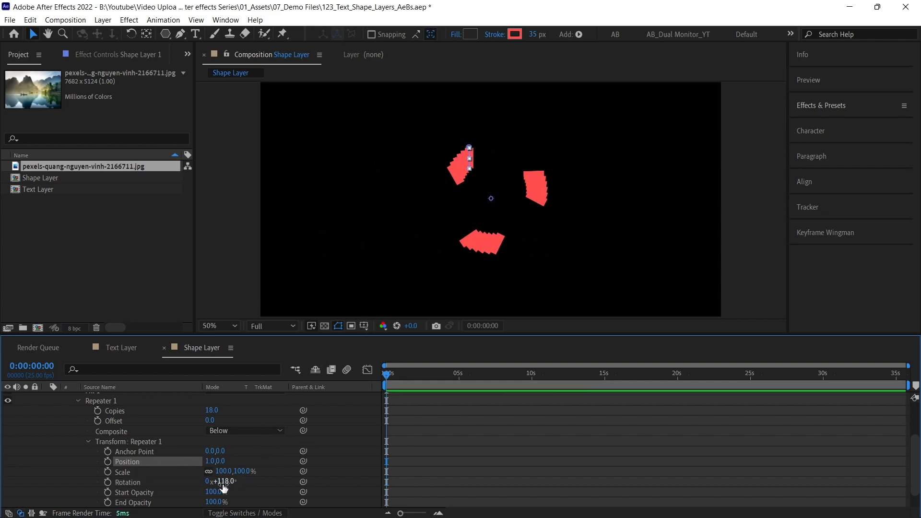
{"action": "left_click_drag", "start_coordinate": [225, 490], "coordinate": [224, 476]}
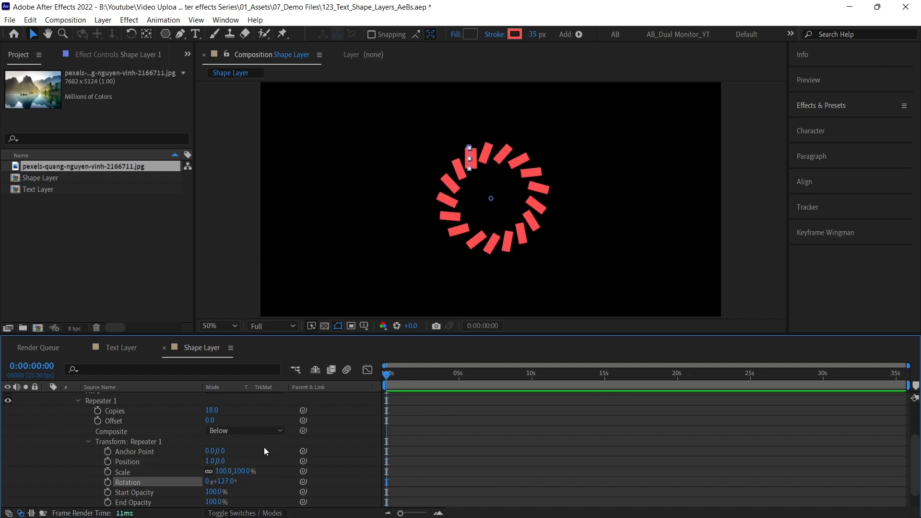
Step: Set the Start Opacity of Repeater 1 to 0% so the copies fade around the ring
{"action": "scroll", "coordinate": [260, 456], "scroll_direction": "down", "scroll_amount": 2}
{"action": "left_click_drag", "start_coordinate": [215, 474], "coordinate": [134, 468]}
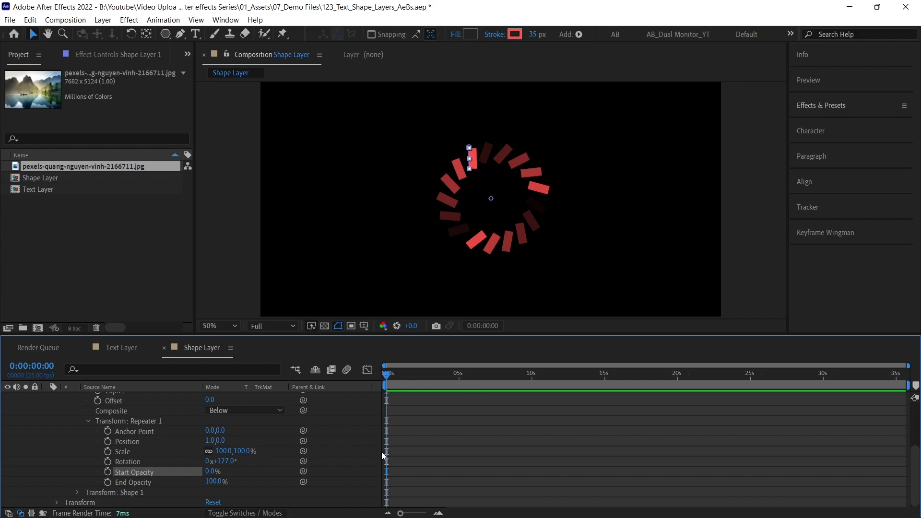
{"action": "scroll", "coordinate": [383, 450], "scroll_direction": "up", "scroll_amount": 4}
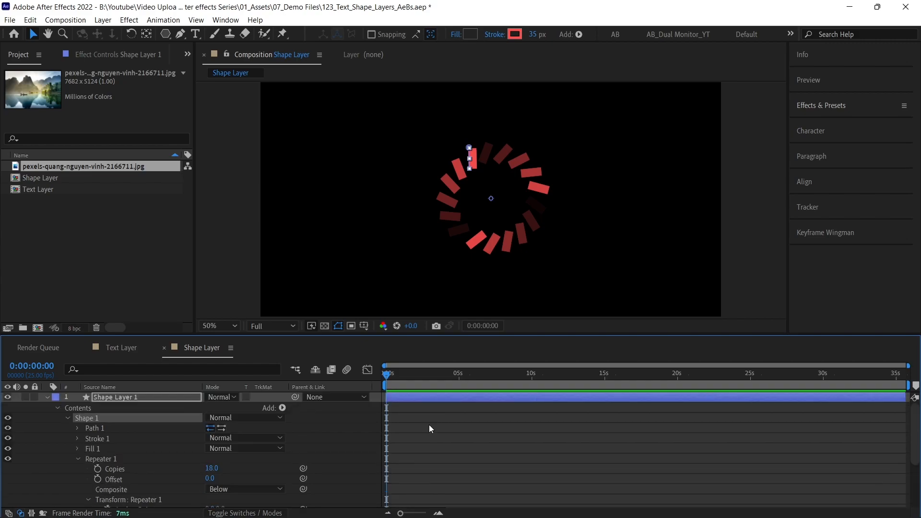
Step: Switch to the Text Layer composition and delete its Motion text layer
{"action": "left_click", "coordinate": [119, 351]}
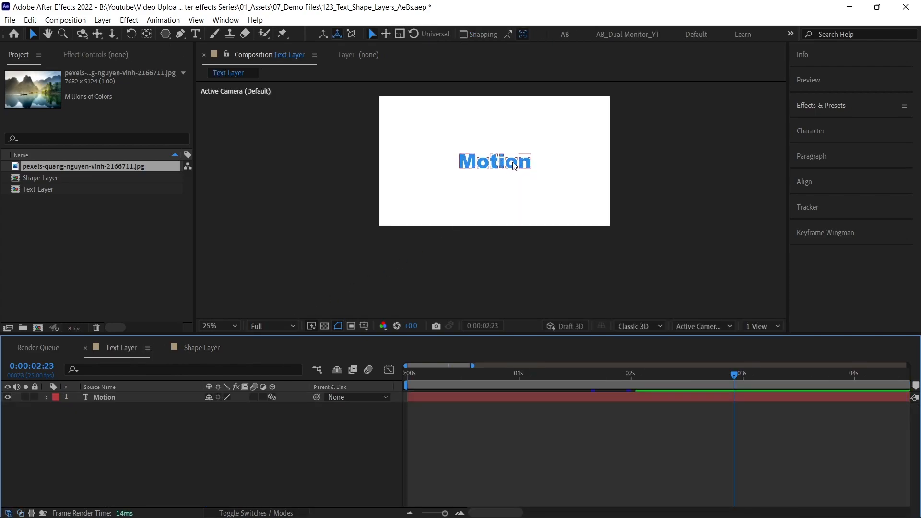
{"action": "scroll", "coordinate": [514, 165], "scroll_direction": "up", "scroll_amount": 2}
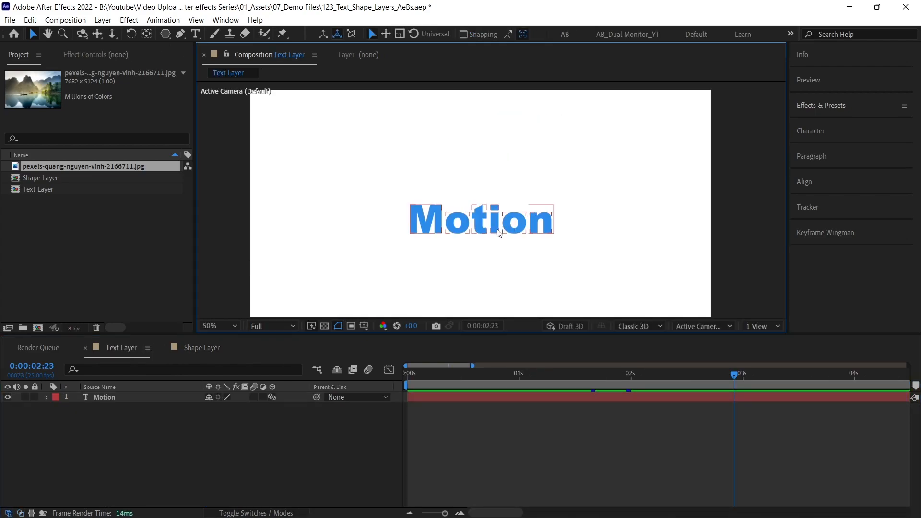
{"action": "scroll", "coordinate": [499, 234], "scroll_direction": "up", "scroll_amount": 2}
{"action": "left_click_drag", "start_coordinate": [532, 206], "coordinate": [551, 142]}
{"action": "left_click", "coordinate": [535, 204]}
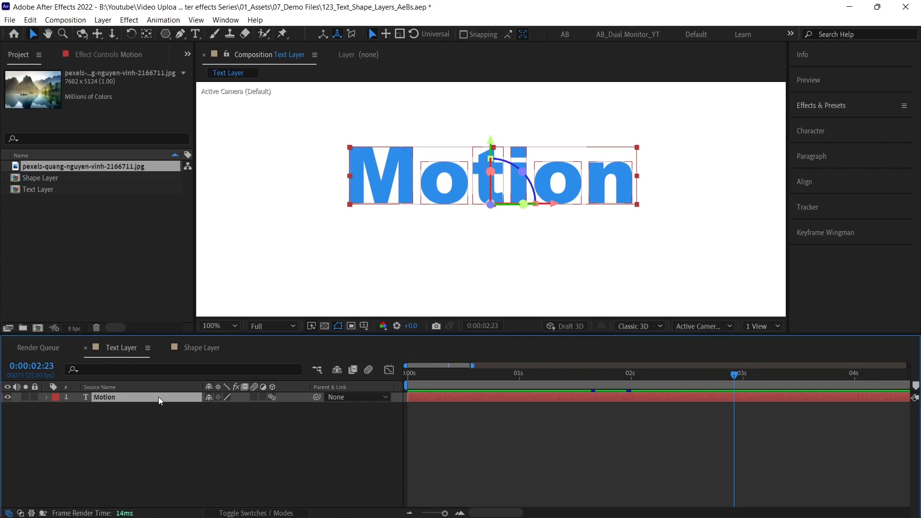
{"action": "key", "text": "Delete"}
Step: Add a text layer reading "Motion" to the composition with the Type tool
{"action": "left_click", "coordinate": [196, 34]}
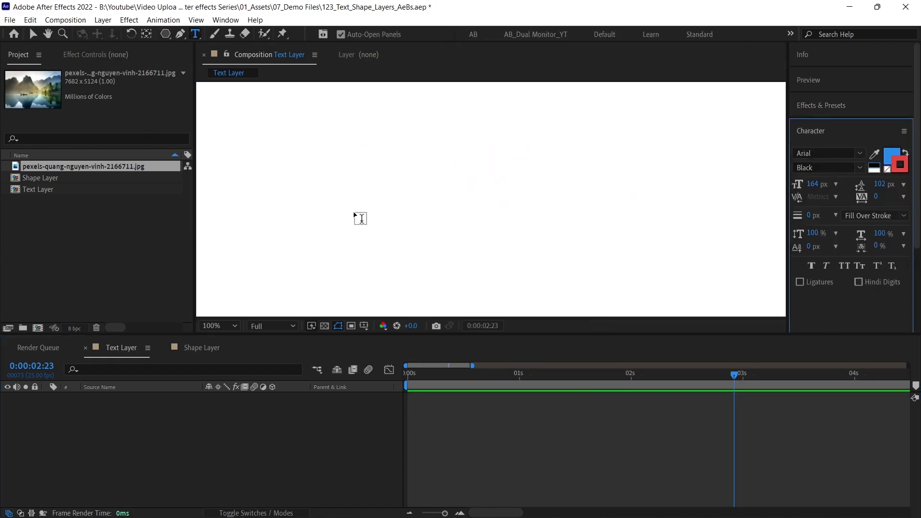
{"action": "left_click", "coordinate": [355, 218]}
{"action": "type", "text": "Motion"}
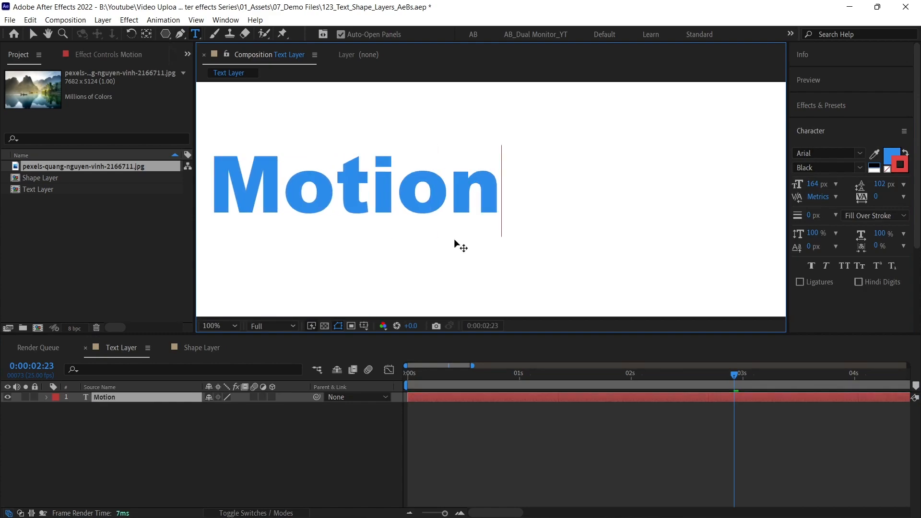
Step: Replace the layer's text with "Design" and move it to the middle of the composition
{"action": "key", "text": "ctrl+a"}
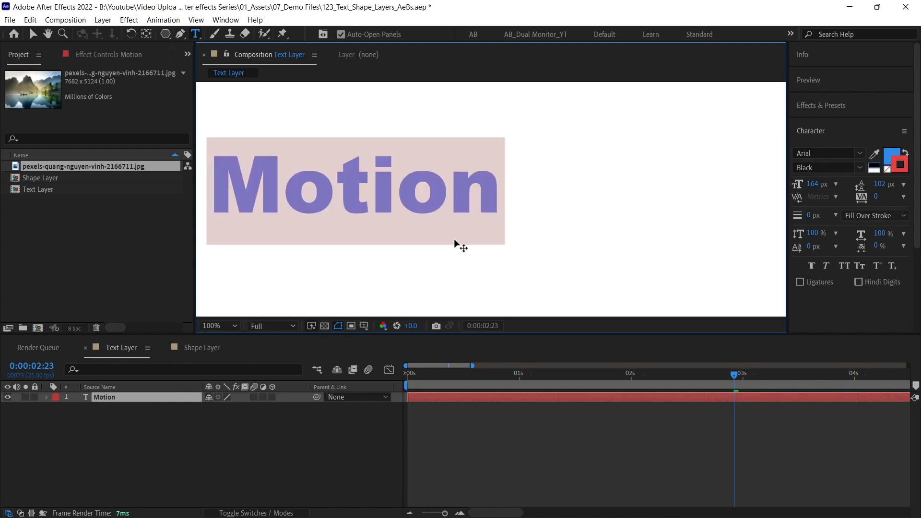
{"action": "type", "text": "Desig"}
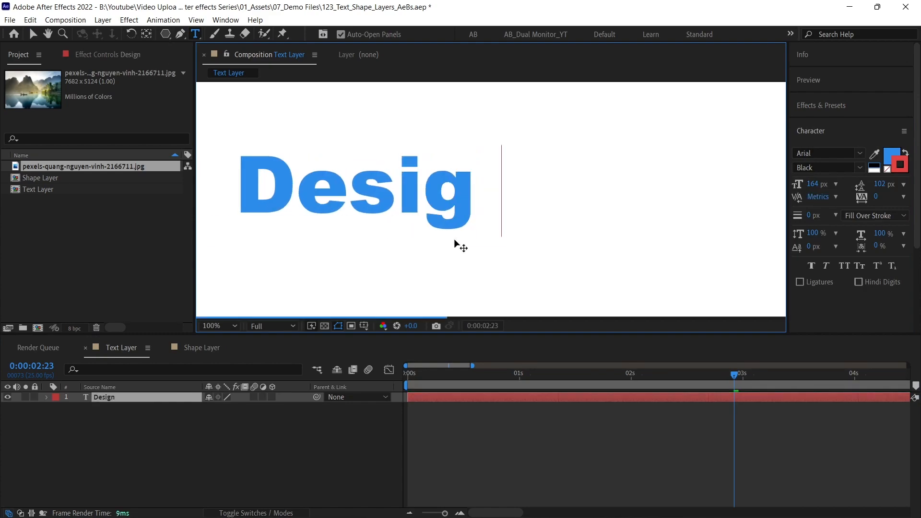
{"action": "type", "text": "n"}
{"action": "left_click", "coordinate": [32, 33]}
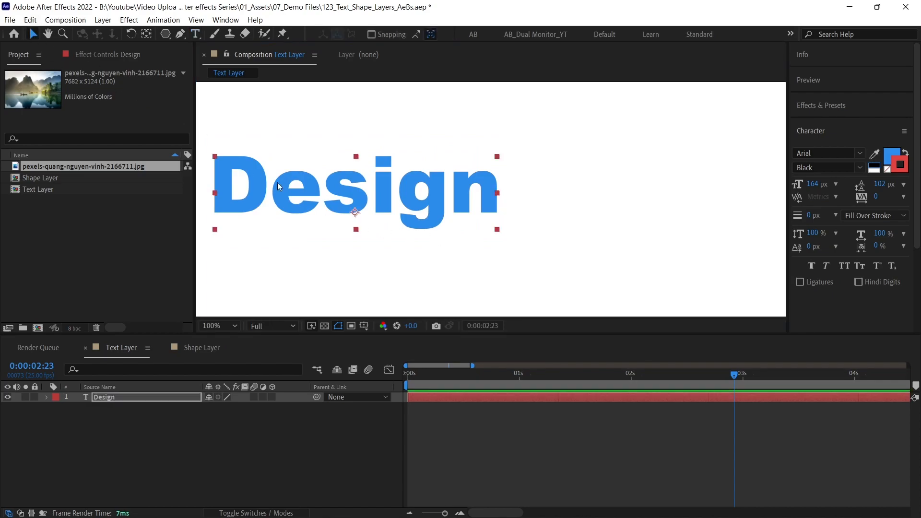
{"action": "left_click_drag", "start_coordinate": [437, 206], "coordinate": [528, 216]}
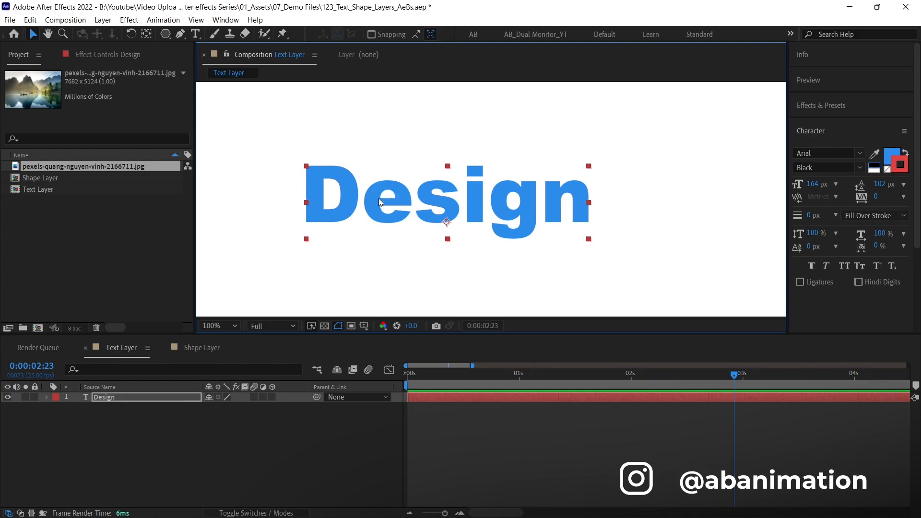
Step: Create shapes from the Design text layer
{"action": "left_click", "coordinate": [169, 399]}
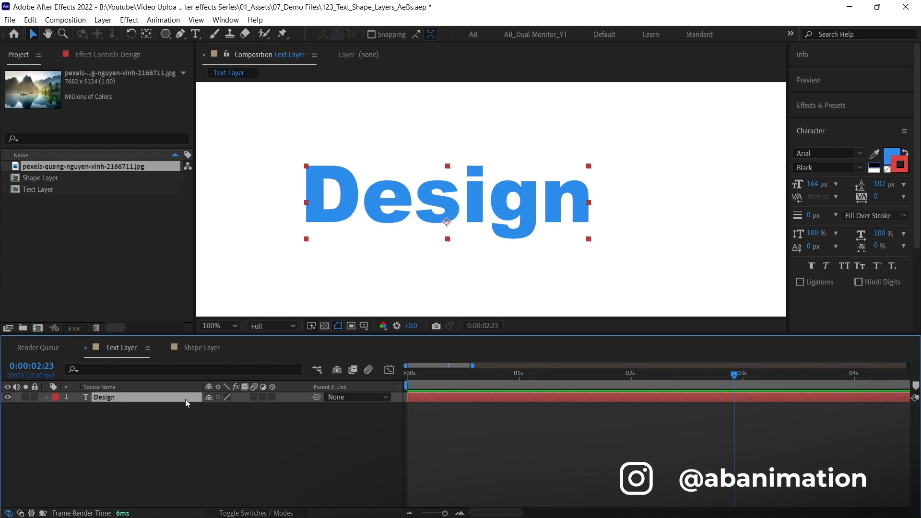
{"action": "right_click", "coordinate": [182, 398]}
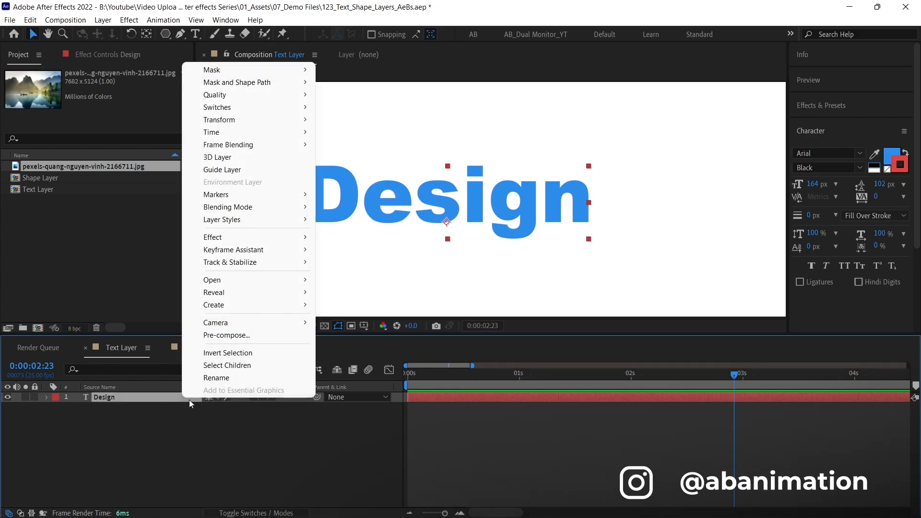
{"action": "mouse_move", "coordinate": [247, 307]}
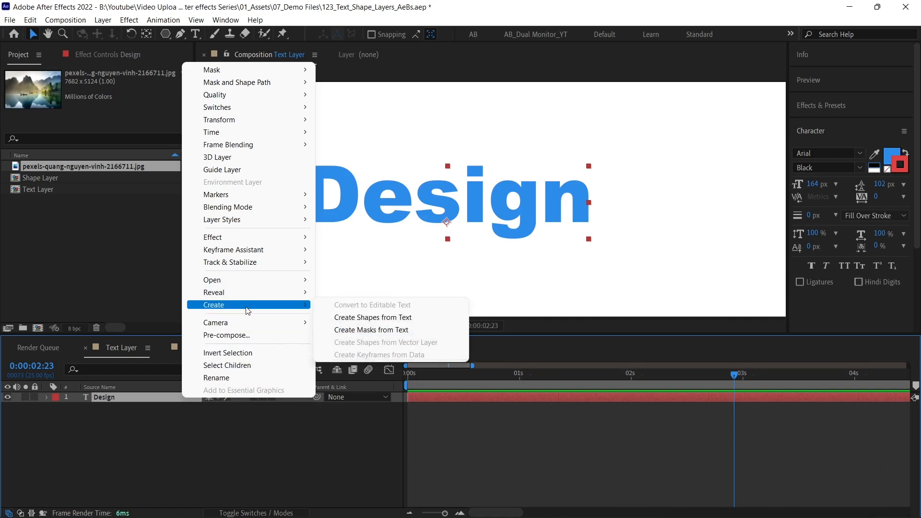
{"action": "left_click", "coordinate": [395, 318]}
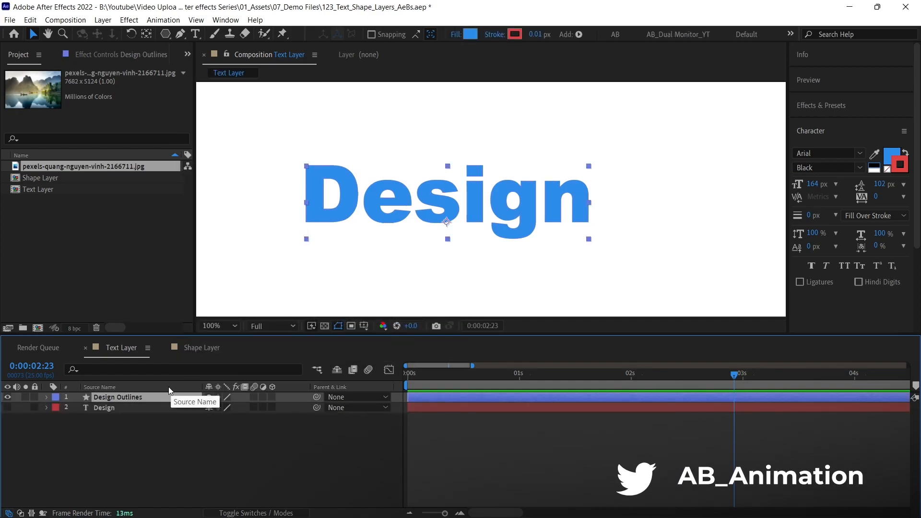
Step: Examine the separate letter groups inside the contents of the Design Outlines layer
{"action": "left_click", "coordinate": [47, 397]}
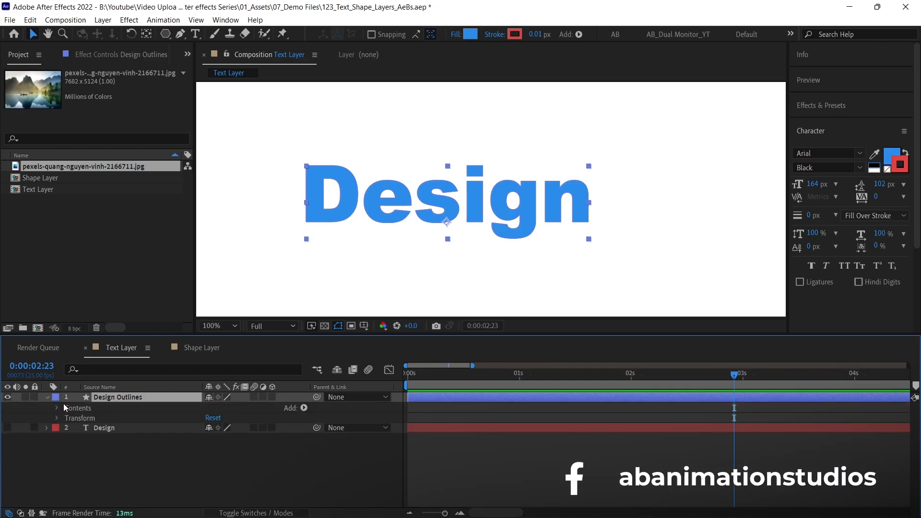
{"action": "left_click", "coordinate": [58, 408]}
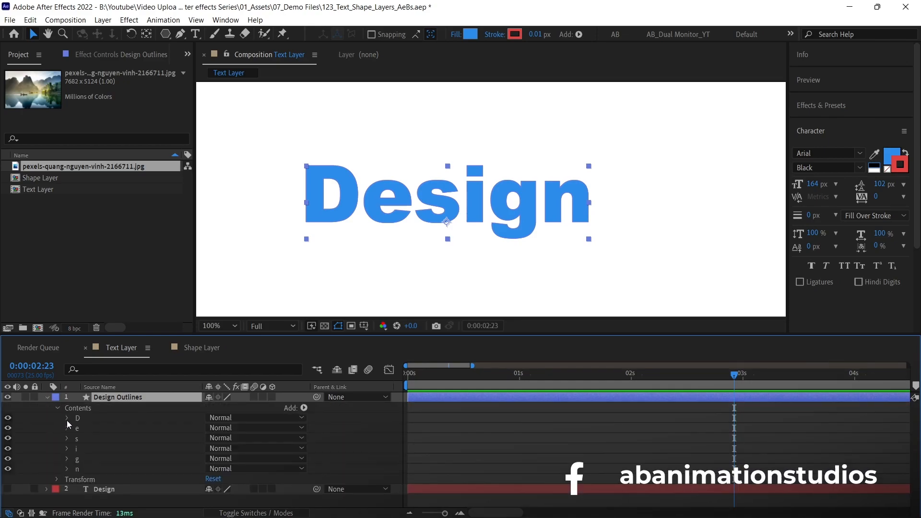
{"action": "left_click", "coordinate": [77, 418]}
{"action": "left_click", "coordinate": [78, 427]}
{"action": "left_click", "coordinate": [78, 438]}
{"action": "left_click", "coordinate": [78, 448]}
{"action": "left_click", "coordinate": [79, 459]}
{"action": "left_click", "coordinate": [80, 468]}
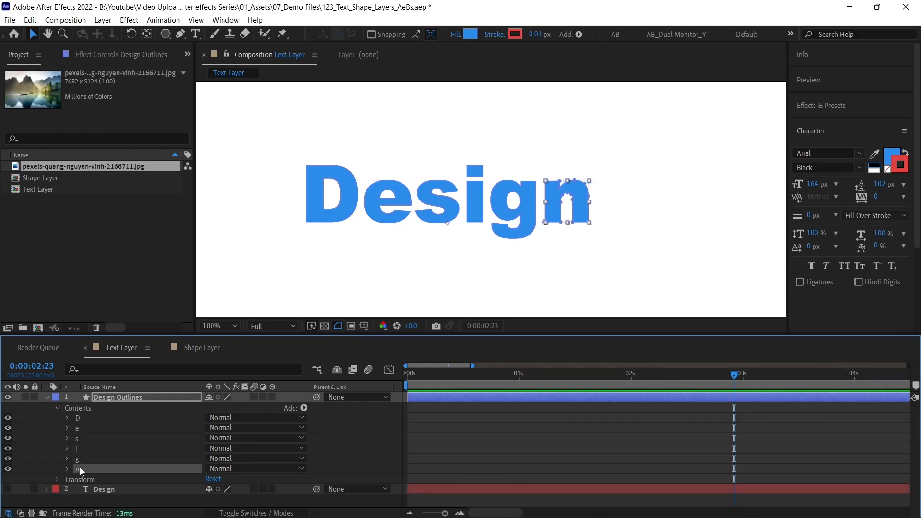
Step: Reshape the letter D by pulling the upper-left vertex of its outer path up and outward to the left
{"action": "left_click", "coordinate": [77, 418]}
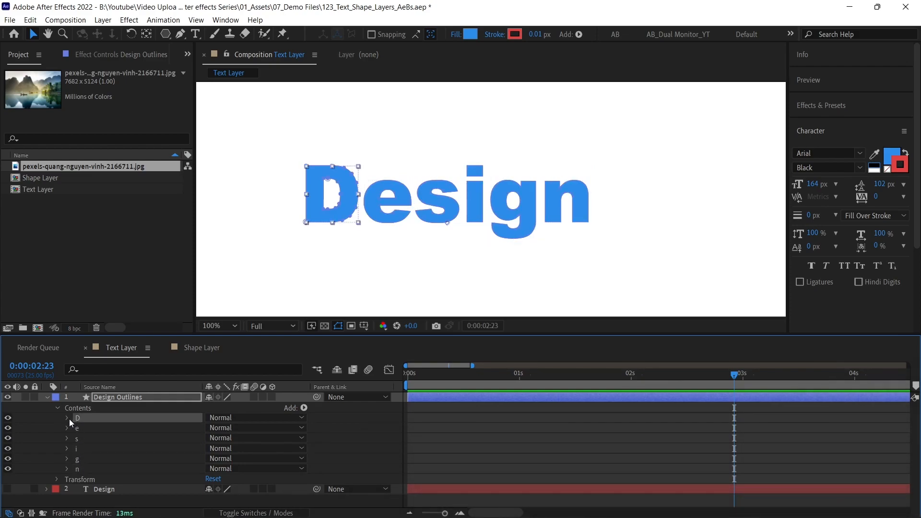
{"action": "left_click", "coordinate": [67, 418]}
{"action": "left_click", "coordinate": [78, 428]}
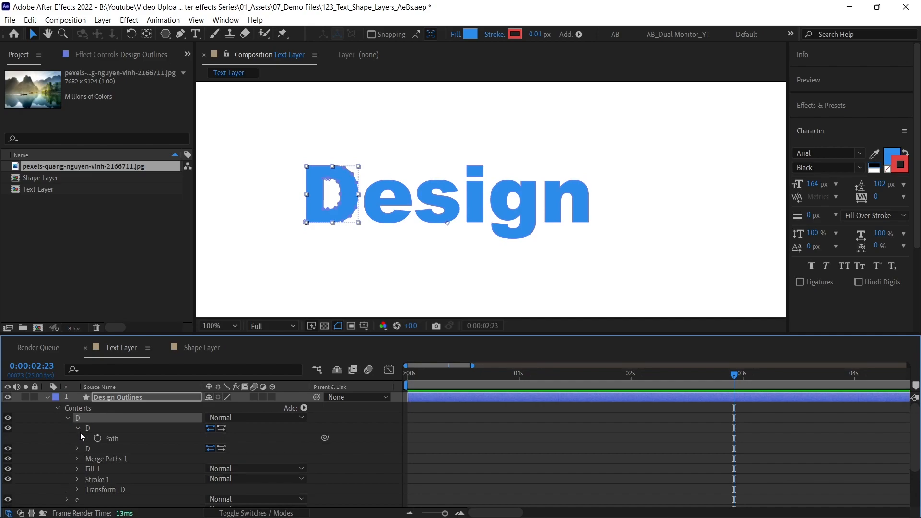
{"action": "left_click", "coordinate": [112, 437]}
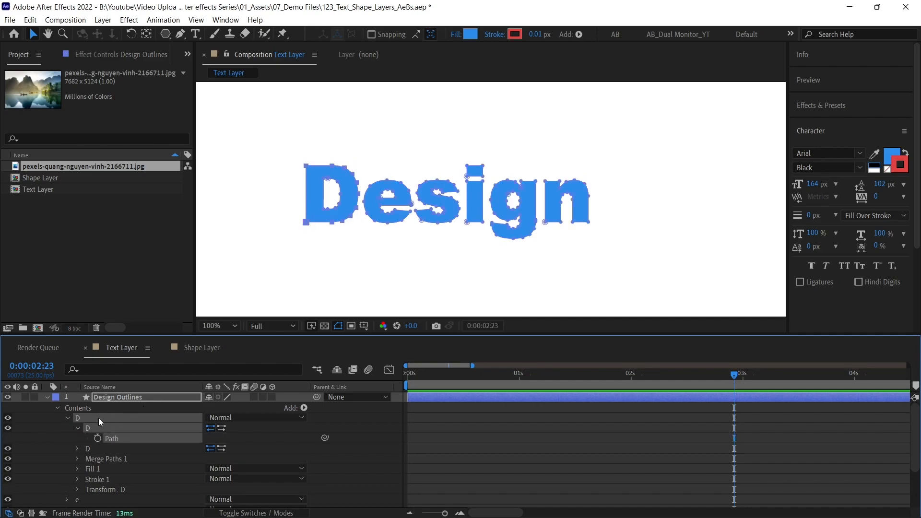
{"action": "left_click", "coordinate": [75, 428]}
{"action": "left_click", "coordinate": [76, 427]}
{"action": "left_click", "coordinate": [95, 449]}
{"action": "left_click", "coordinate": [93, 428]}
{"action": "left_click_drag", "start_coordinate": [306, 166], "coordinate": [263, 146]}
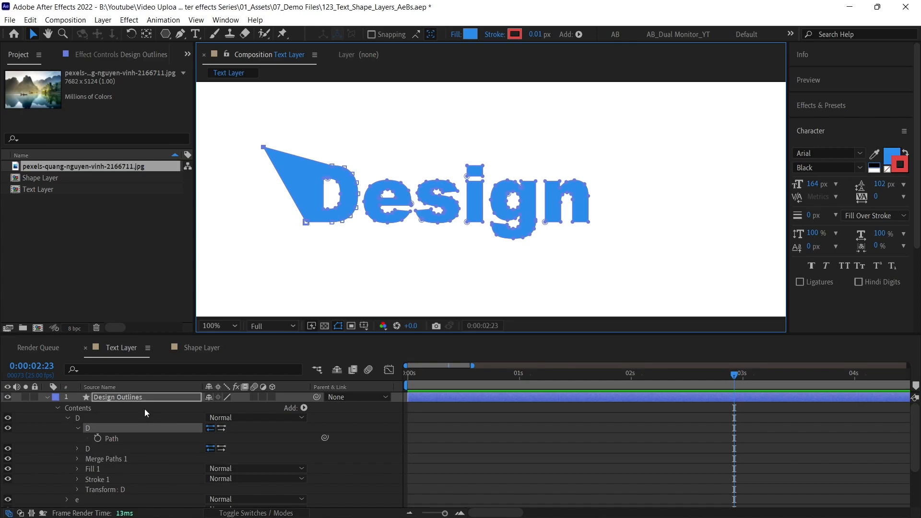
Step: Switch to the Shape Layer composition and delete Shape Layer 1 with its ring of repeated lines
{"action": "left_click", "coordinate": [202, 347]}
{"action": "left_click", "coordinate": [430, 395]}
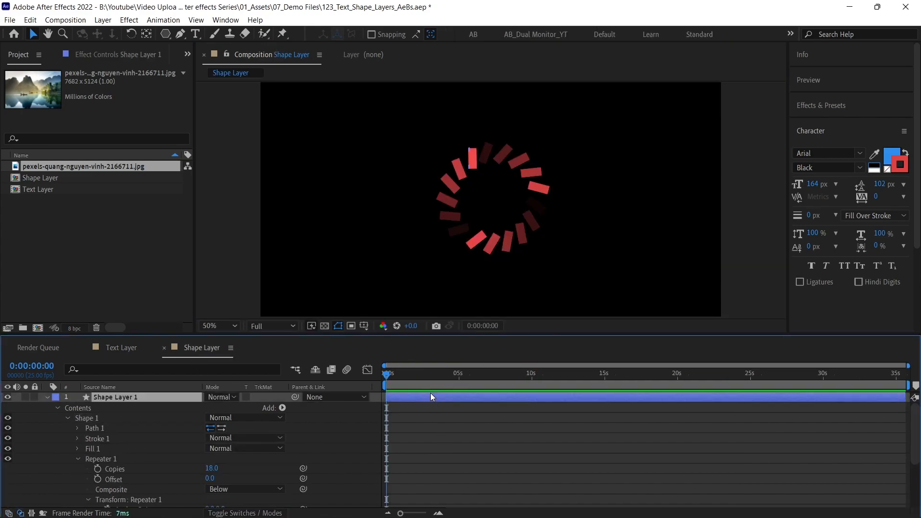
{"action": "key", "text": "Delete"}
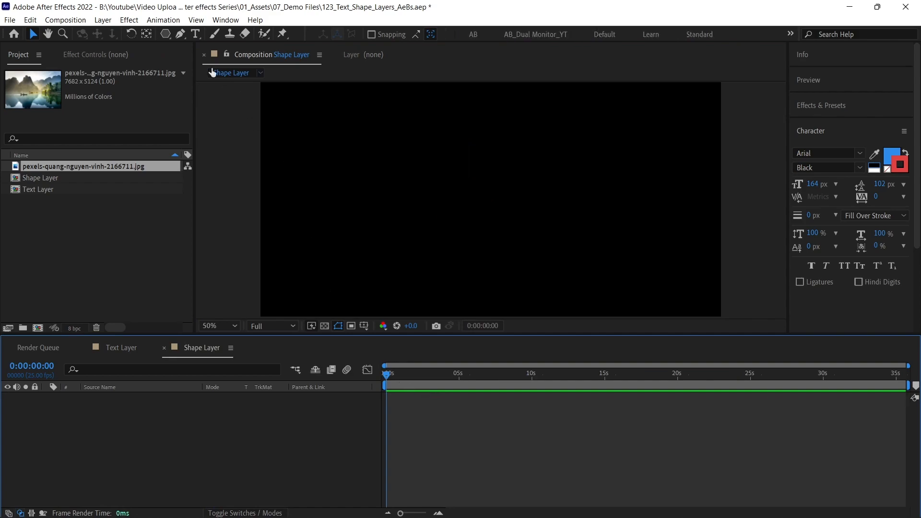
Step: Draw a rectangle about 796 by 438 px in the middle of the composition and set its stroke width to 0 px
{"action": "left_click", "coordinate": [165, 33]}
{"action": "left_click", "coordinate": [202, 33]}
{"action": "mouse_move", "coordinate": [398, 133]}
{"action": "left_mouse_down"}
{"action": "mouse_move", "coordinate": [584, 222]}
{"action": "mouse_move", "coordinate": [595, 244]}
{"action": "left_mouse_up"}
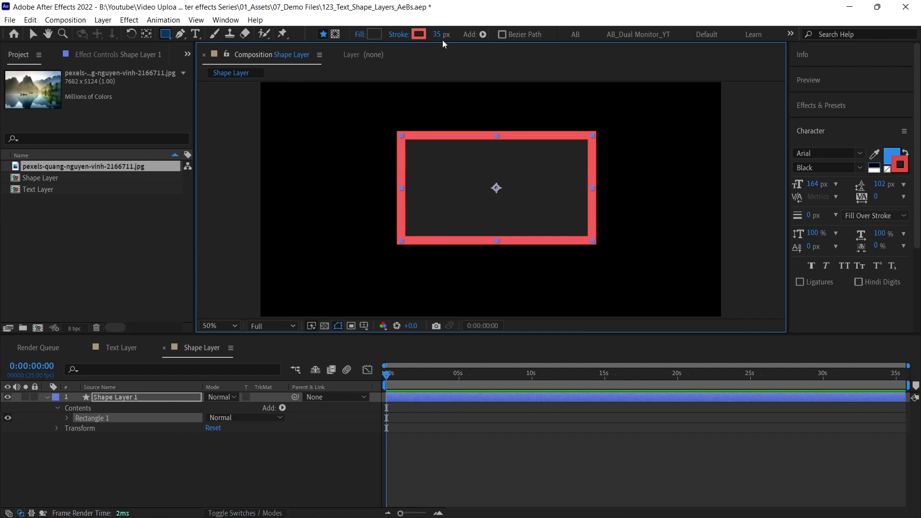
{"action": "left_click_drag", "start_coordinate": [440, 34], "coordinate": [379, 37]}
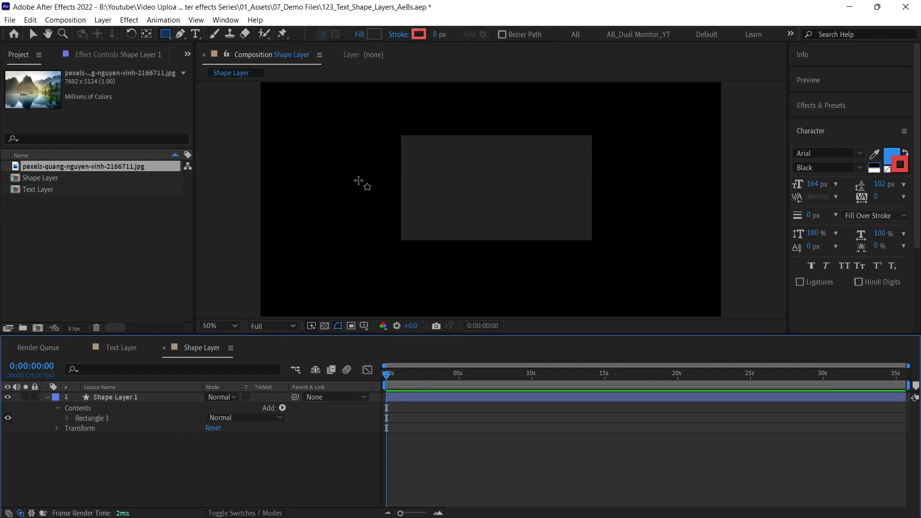
Step: Convert the rectangle's Rectangle Path 1 to a Bezier path
{"action": "left_click", "coordinate": [33, 33]}
{"action": "left_click", "coordinate": [404, 142]}
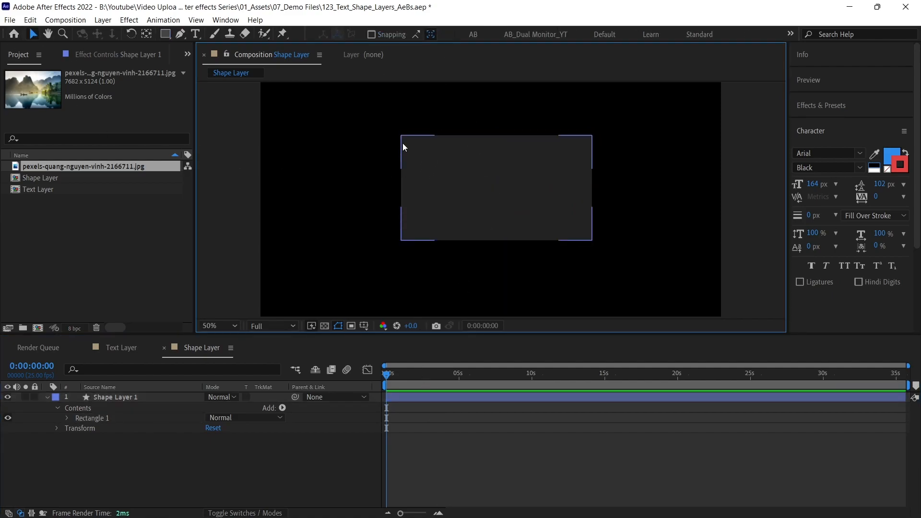
{"action": "left_click", "coordinate": [67, 418]}
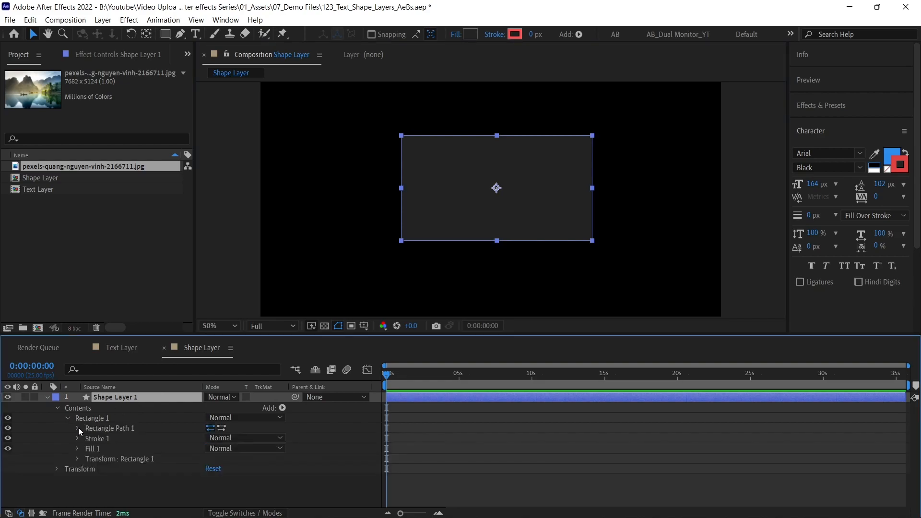
{"action": "left_click", "coordinate": [78, 428]}
{"action": "left_click", "coordinate": [115, 431]}
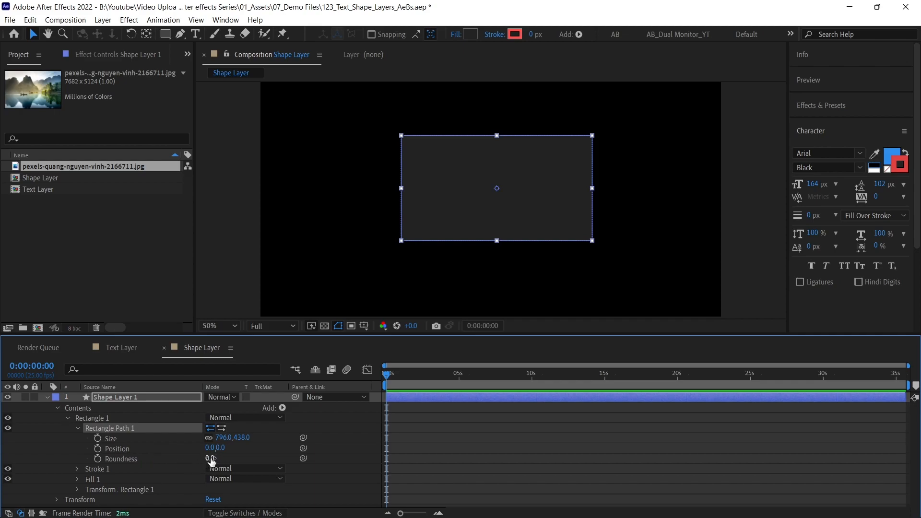
{"action": "right_click", "coordinate": [124, 428]}
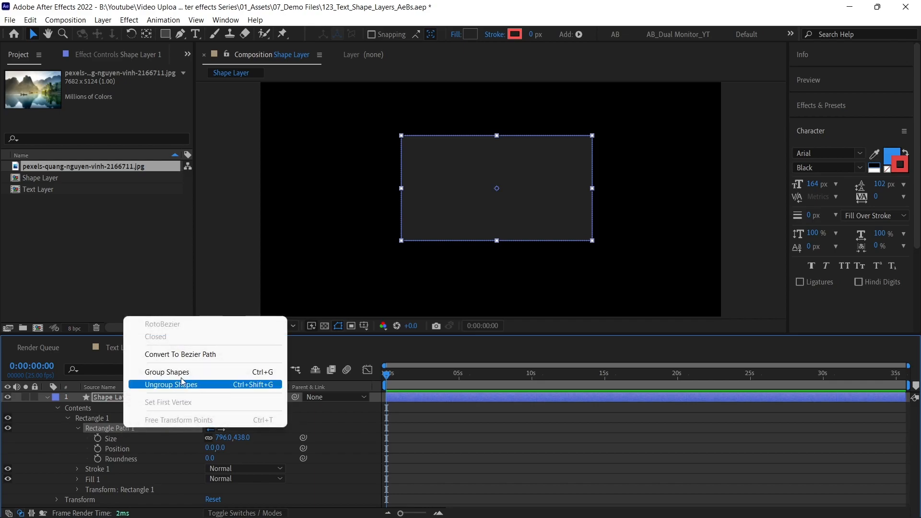
{"action": "left_click", "coordinate": [199, 355]}
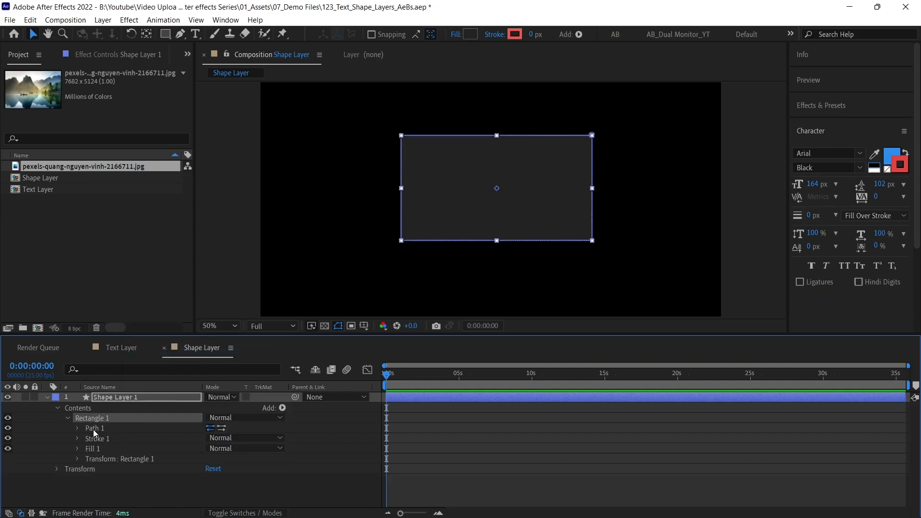
Step: Move the upper-left vertex of the rectangle's Path 1 inward to make an irregular quadrilateral, and deselect the layer
{"action": "left_click", "coordinate": [78, 427]}
{"action": "left_click", "coordinate": [115, 428]}
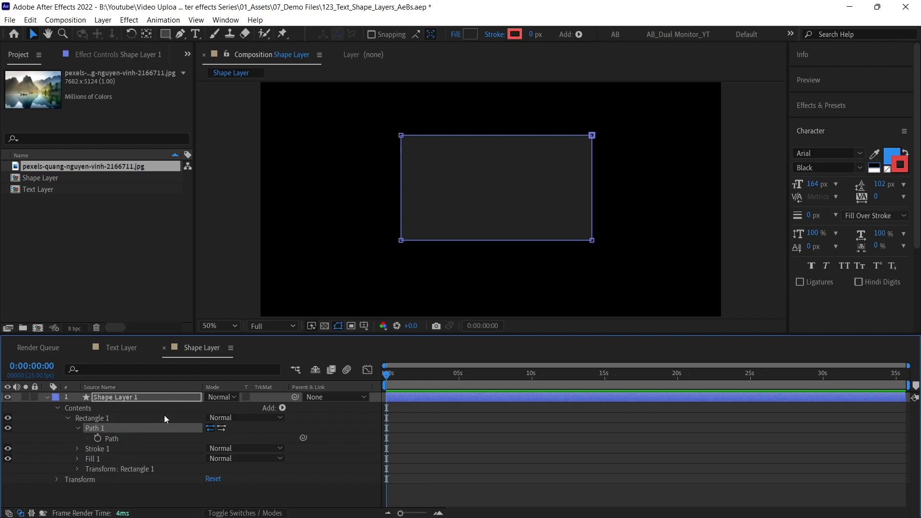
{"action": "left_click_drag", "start_coordinate": [401, 135], "coordinate": [567, 206]}
{"action": "left_click_drag", "start_coordinate": [520, 186], "coordinate": [459, 156]}
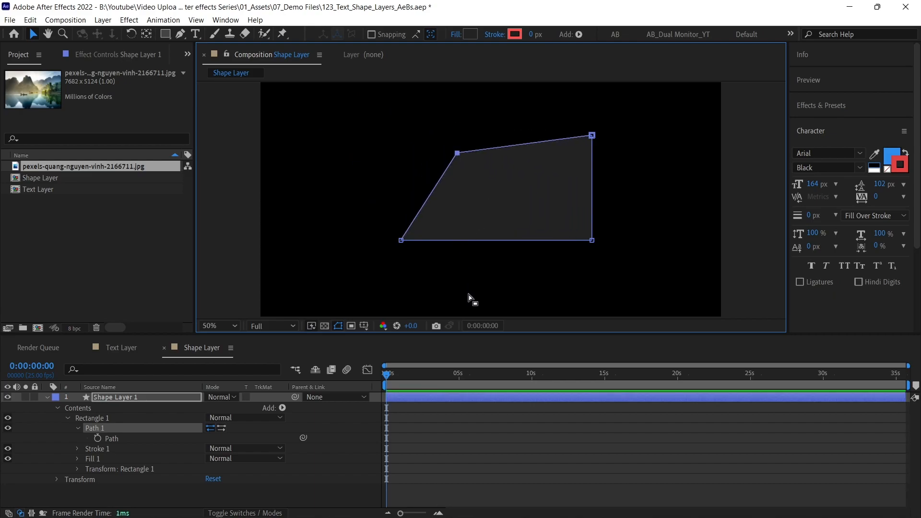
{"action": "left_click", "coordinate": [444, 420]}
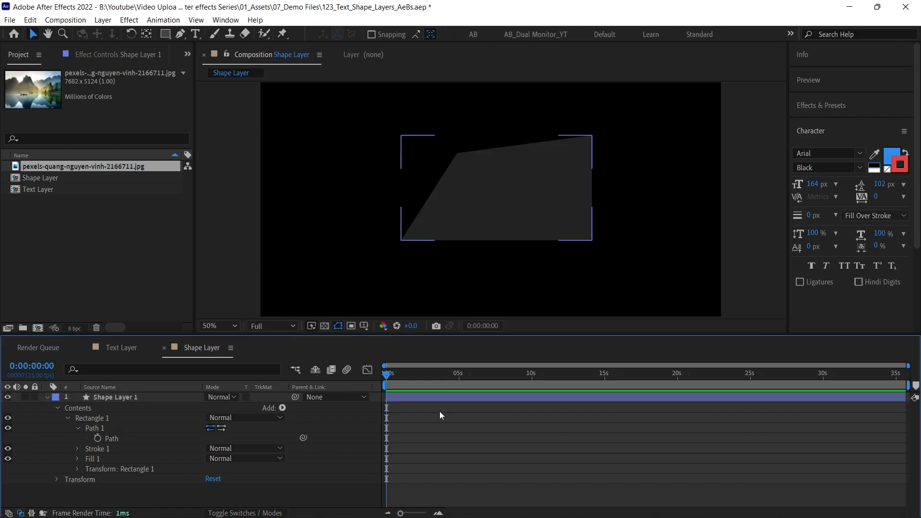